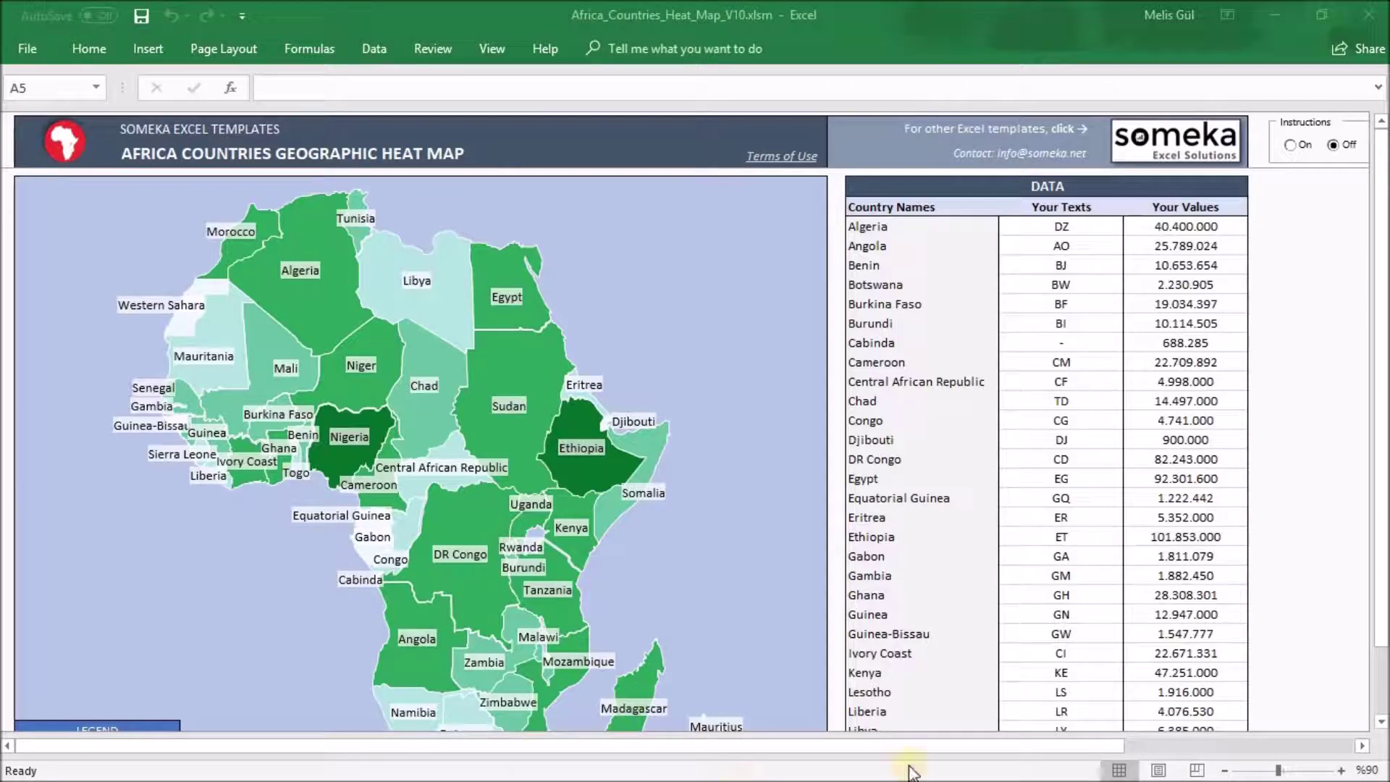
Show the template's built-in instructions, then hide them again
left_click(1037, 751)
left_click_drag(1038, 752, 1066, 750)
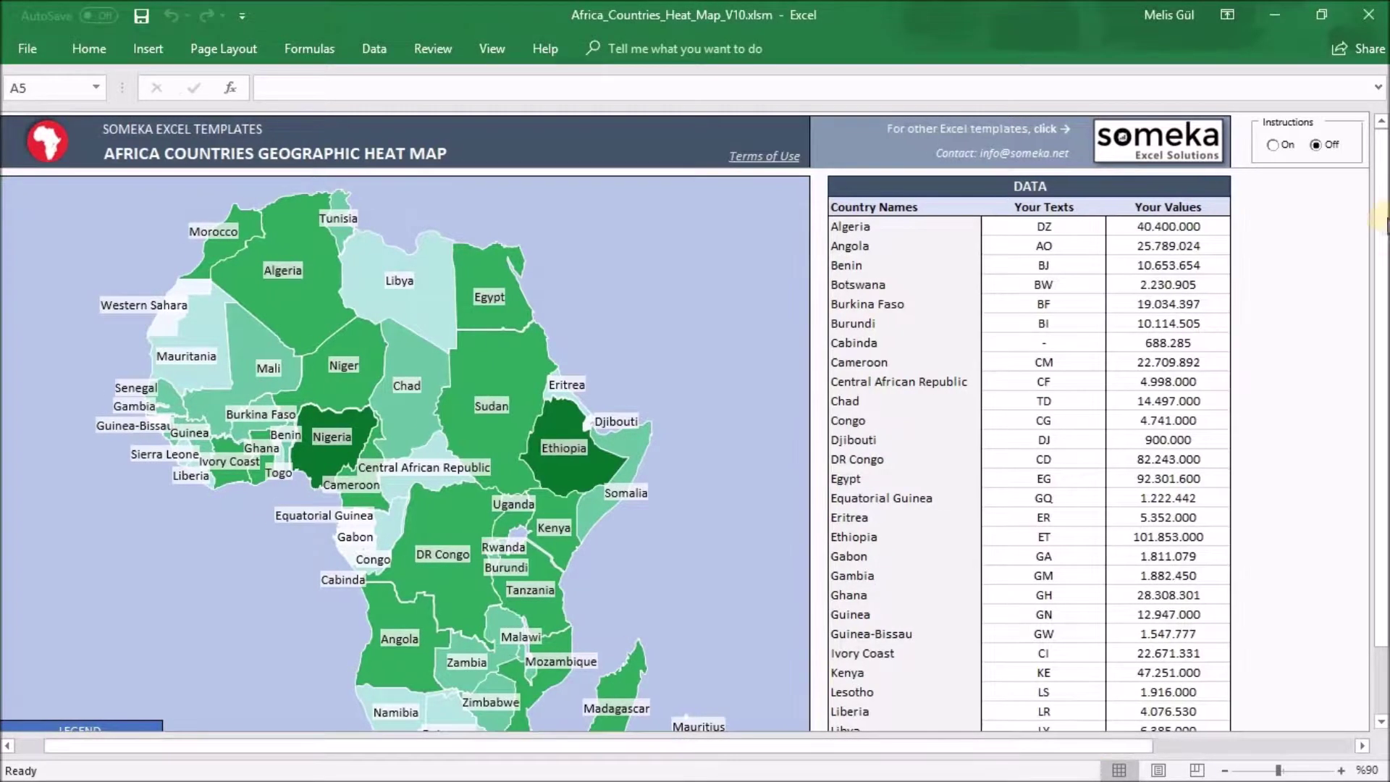
left_click(1280, 147)
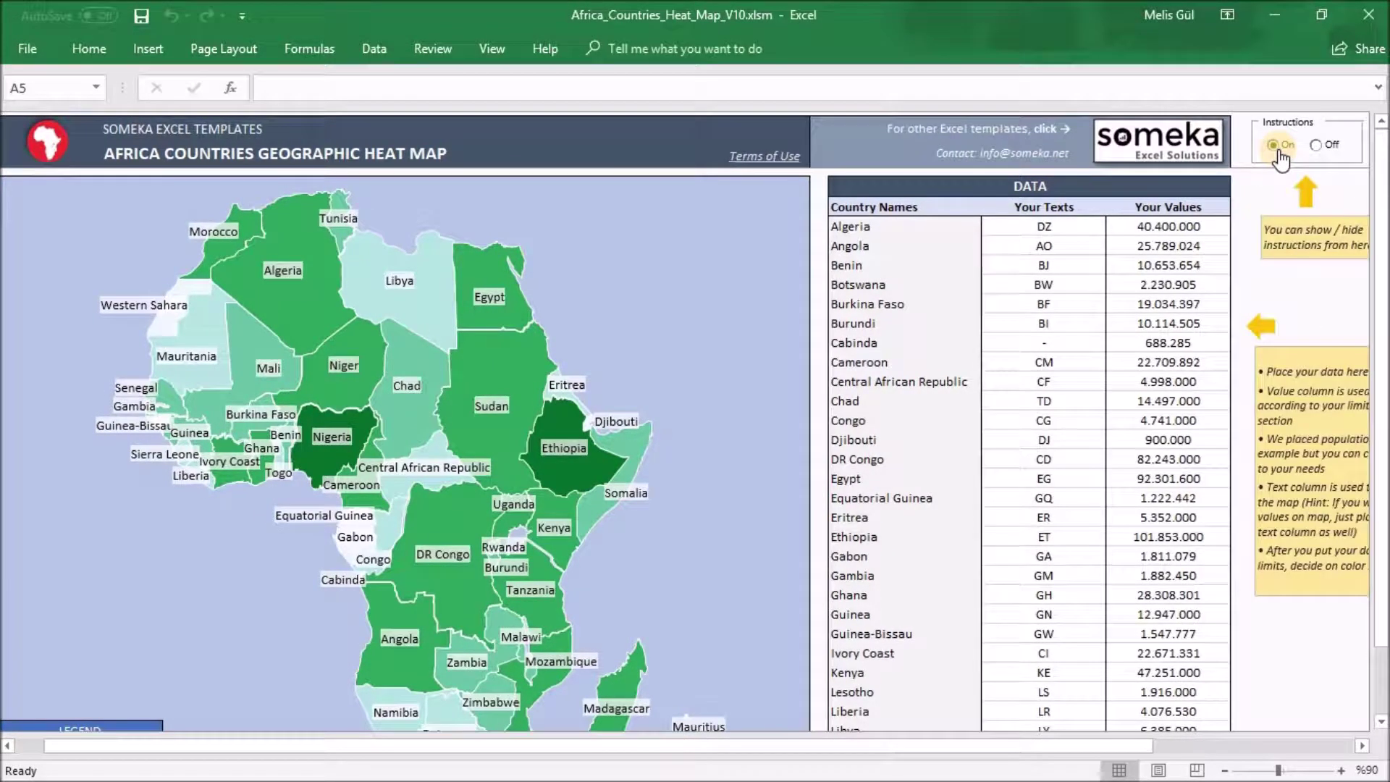
left_click(1316, 146)
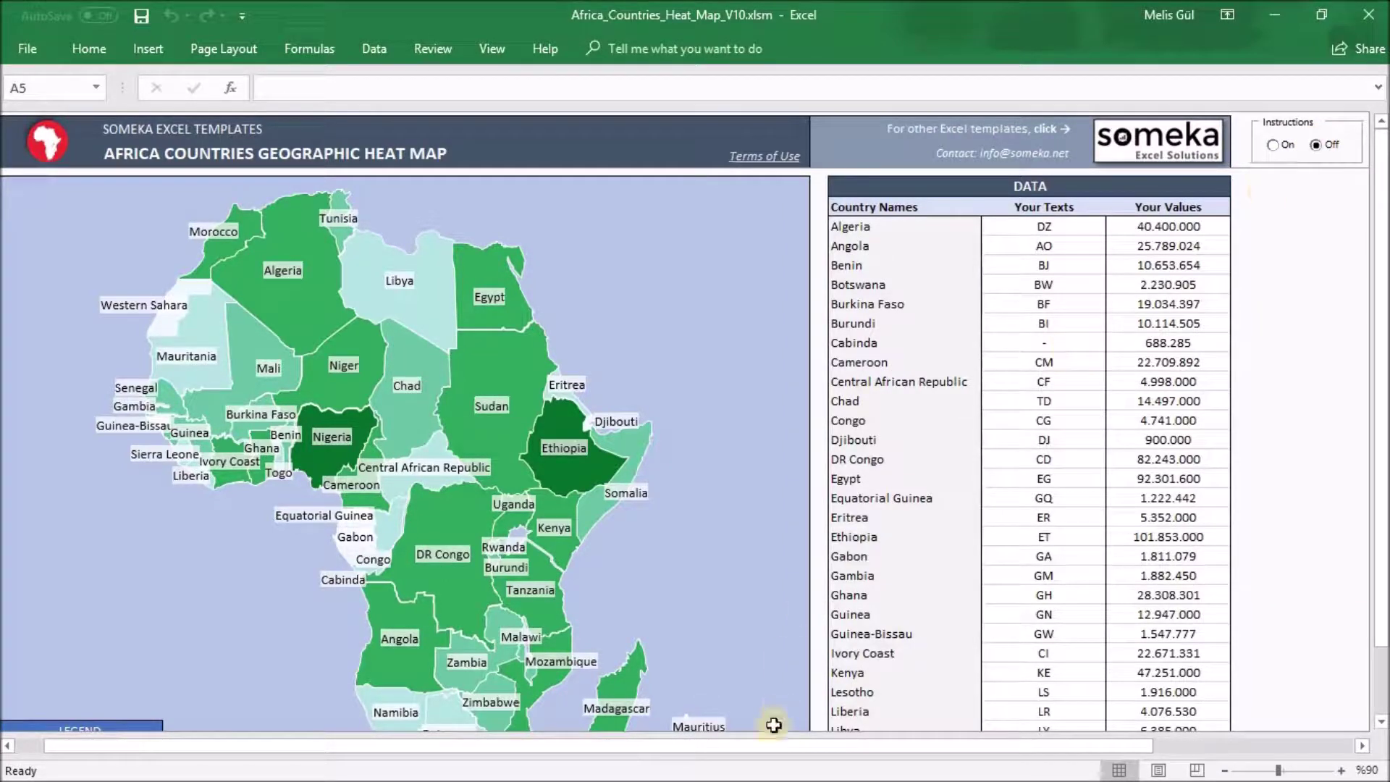
left_click_drag(754, 745, 661, 746)
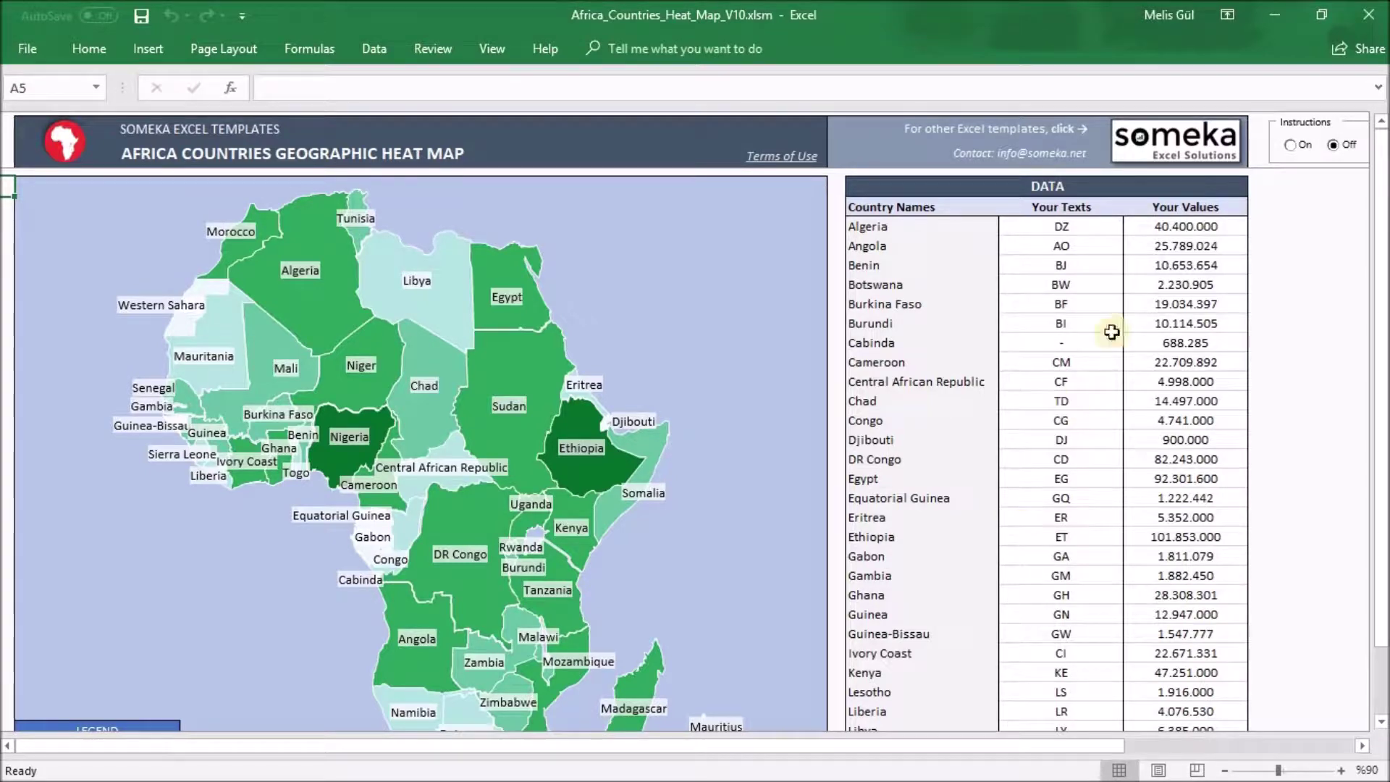
Open the Your Values header for editing and try the grey colour set
double_click(1219, 206)
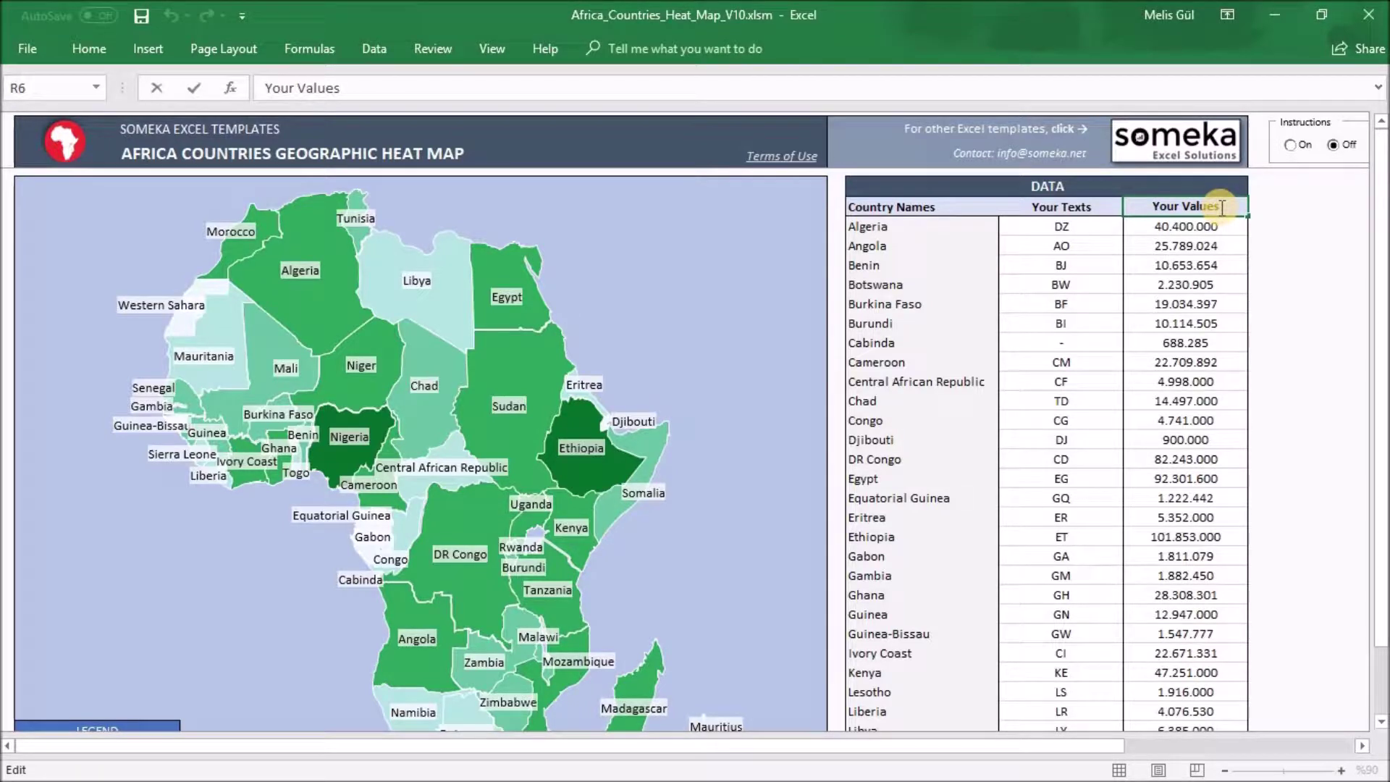
left_click_drag(1381, 235, 1383, 298)
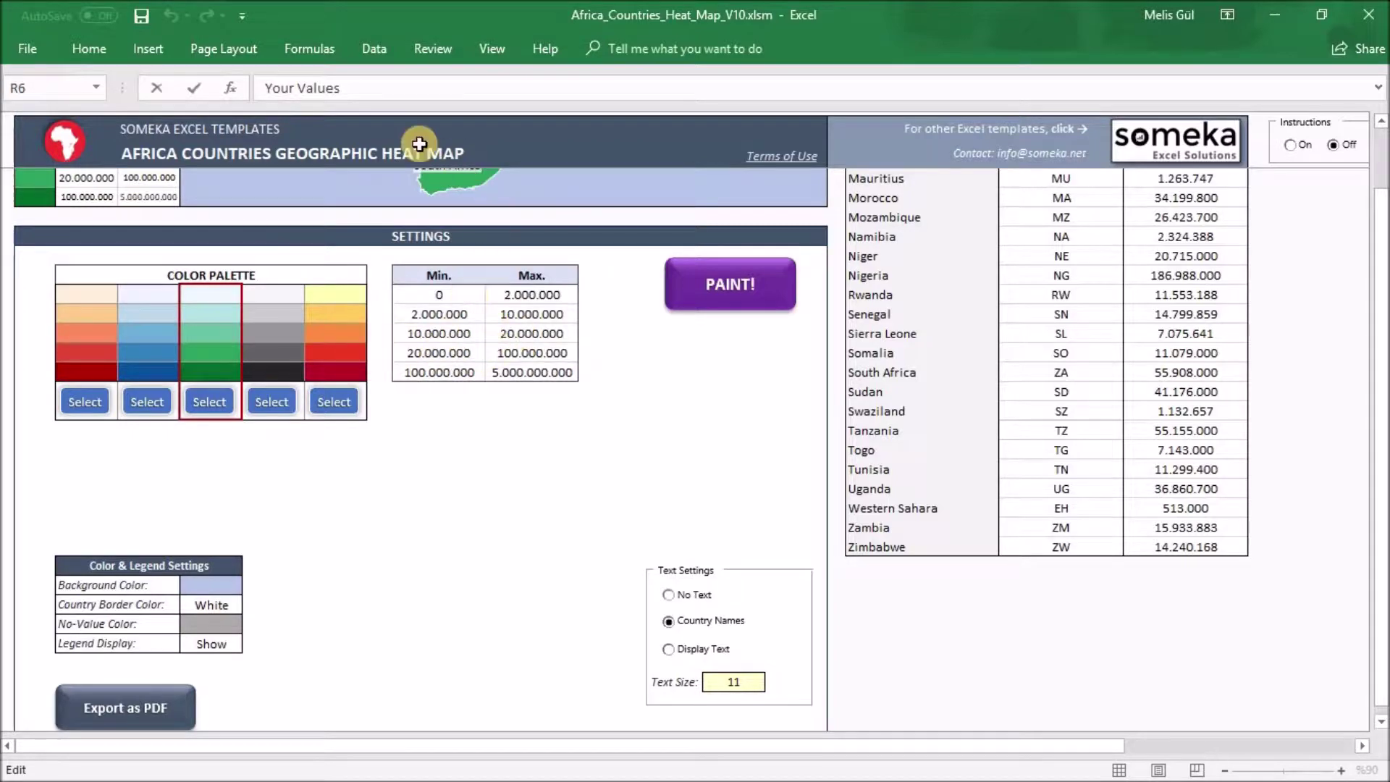
left_click(261, 400)
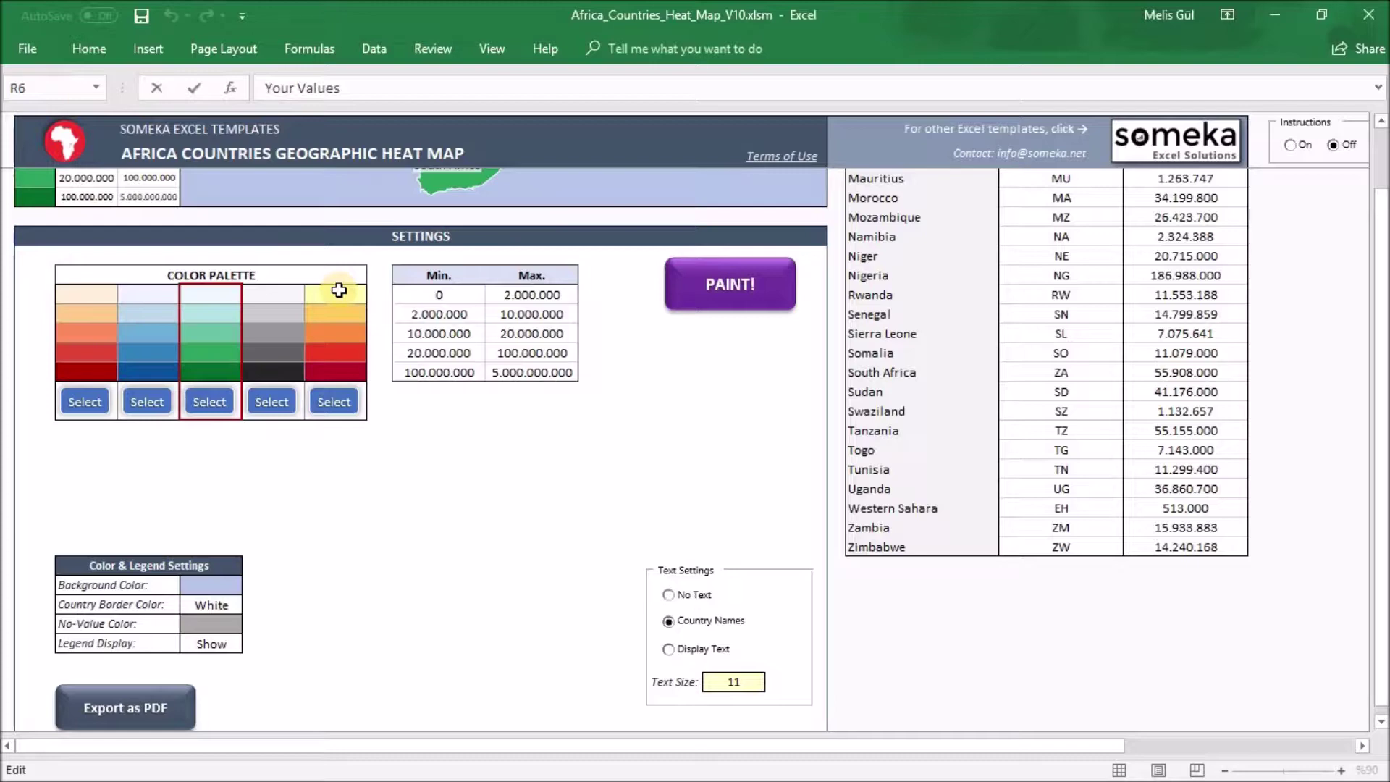
Select the lightest green palette cell and view its Fill Color choices without picking one
left_click(229, 289)
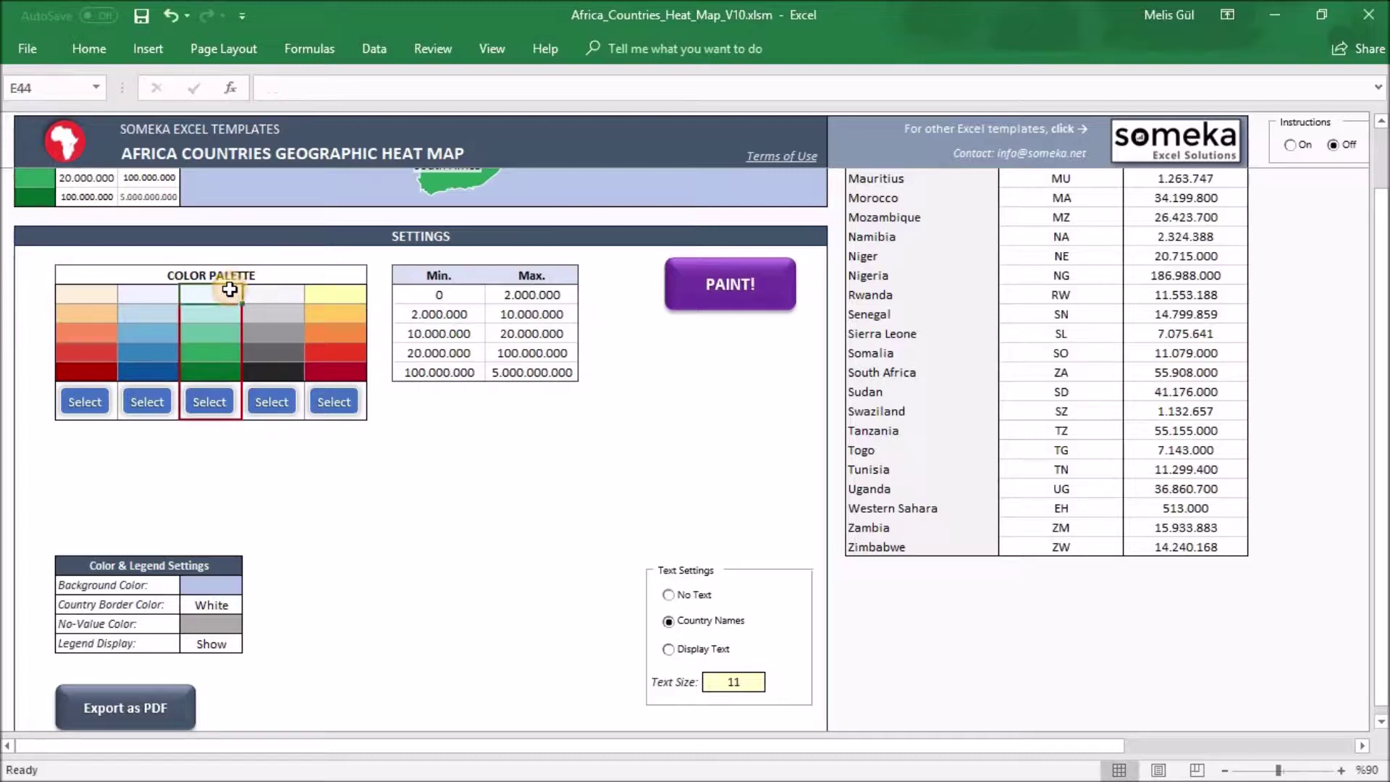
left_click(95, 48)
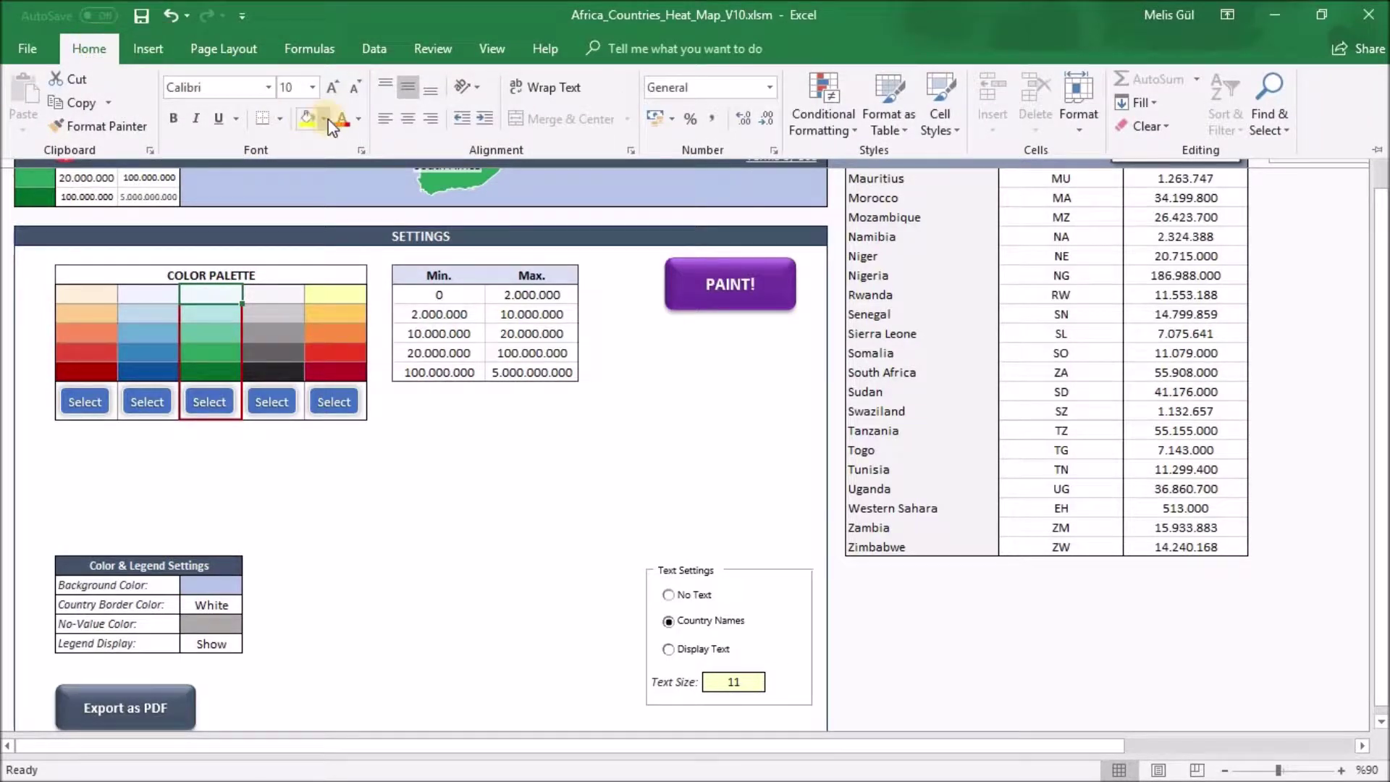
left_click(323, 119)
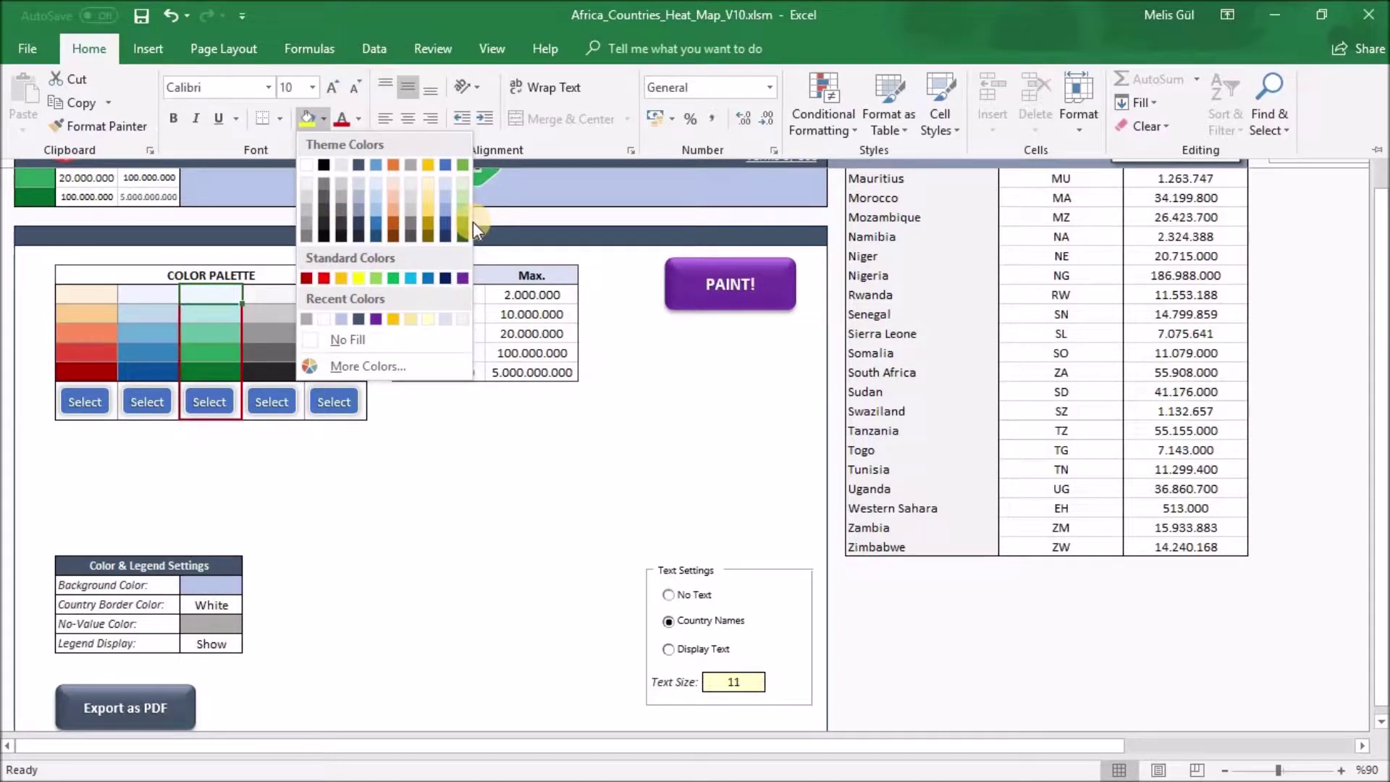
left_click(507, 394)
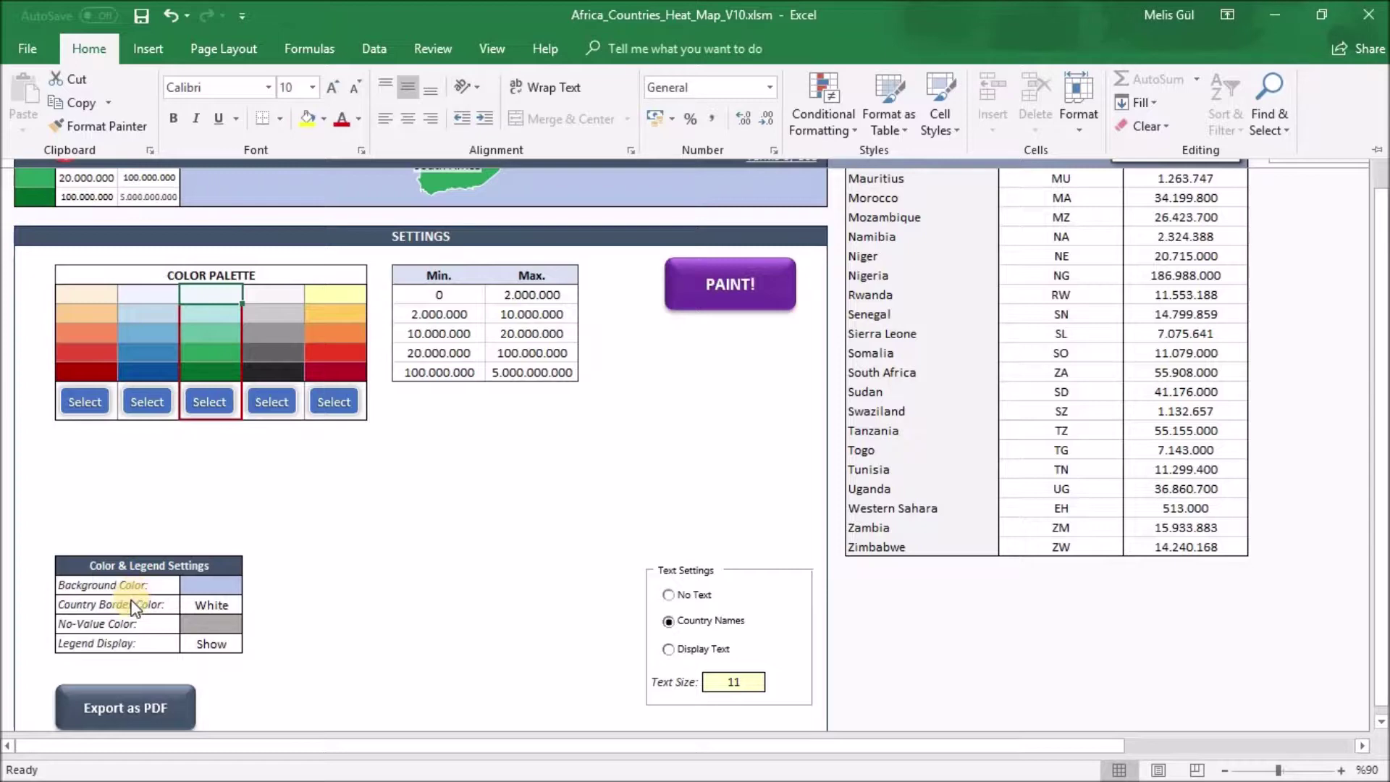
Check the No-Value Color setting and the Legend Display Show/Hide choices, leaving Show
left_click(213, 624)
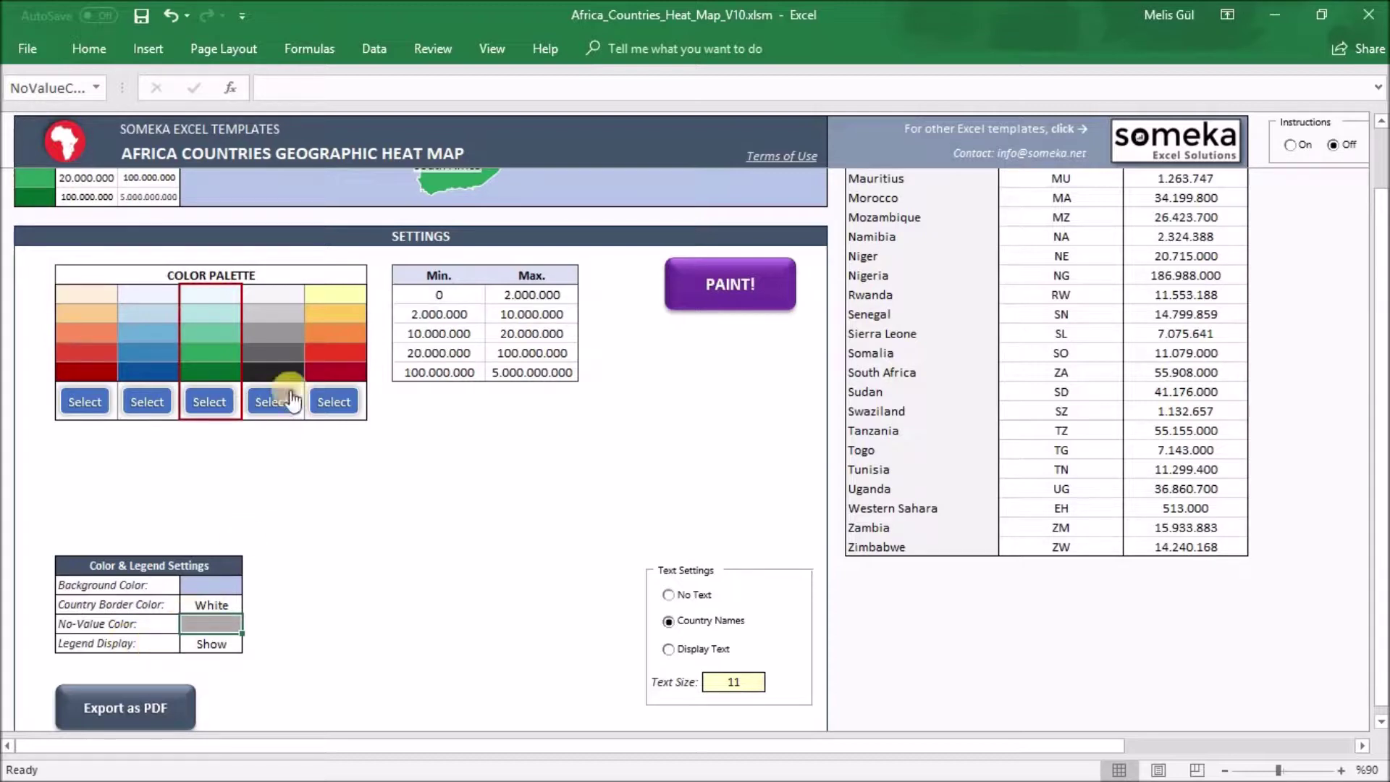
left_click_drag(1381, 376, 1331, 304)
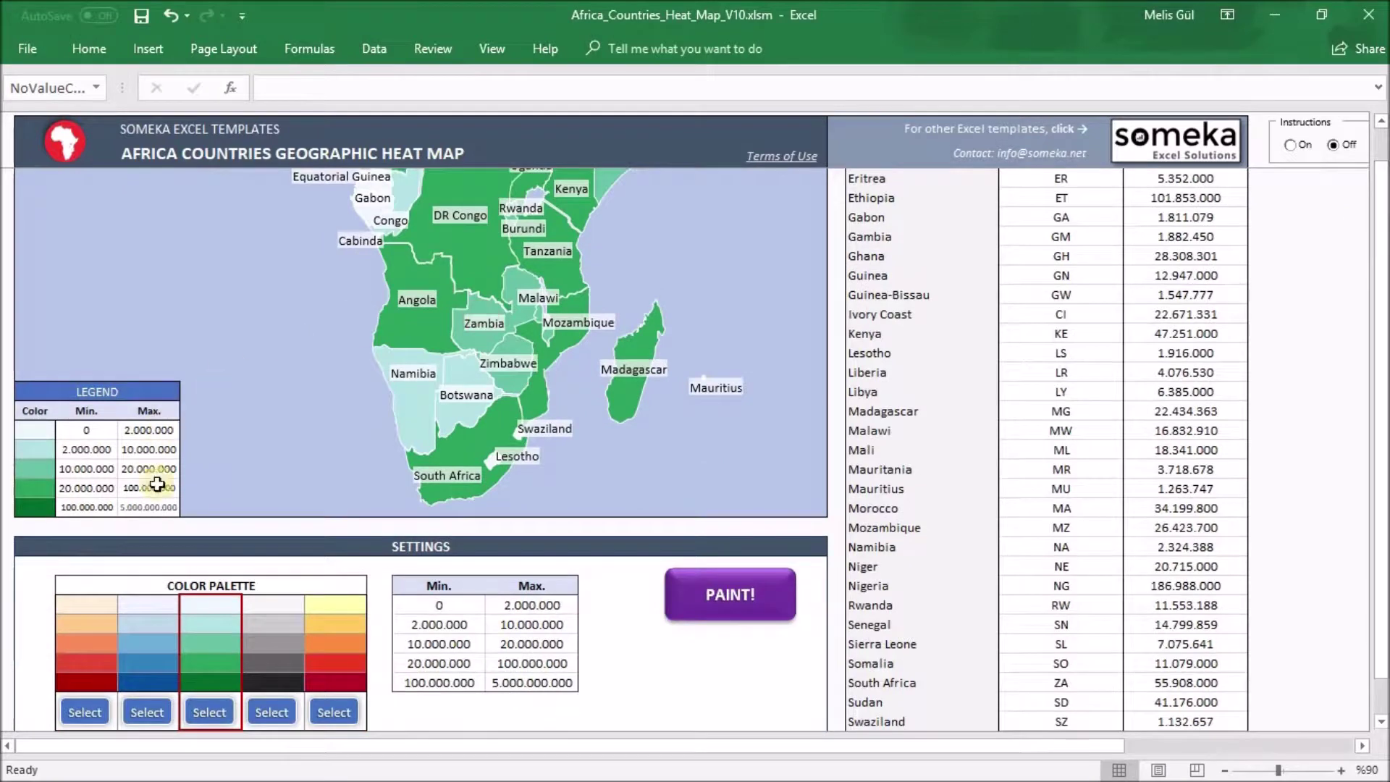
left_click_drag(1381, 374, 1383, 391)
left_click(228, 564)
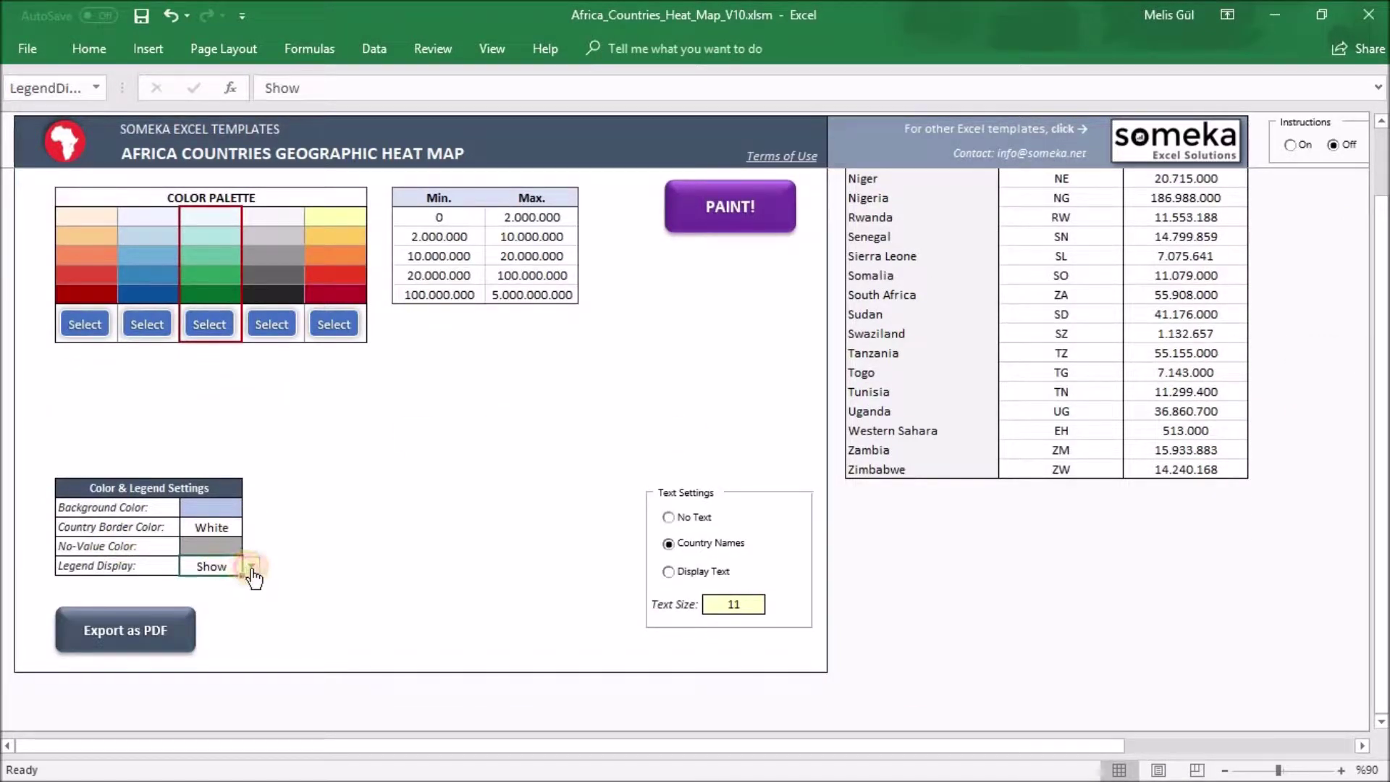
left_click(250, 565)
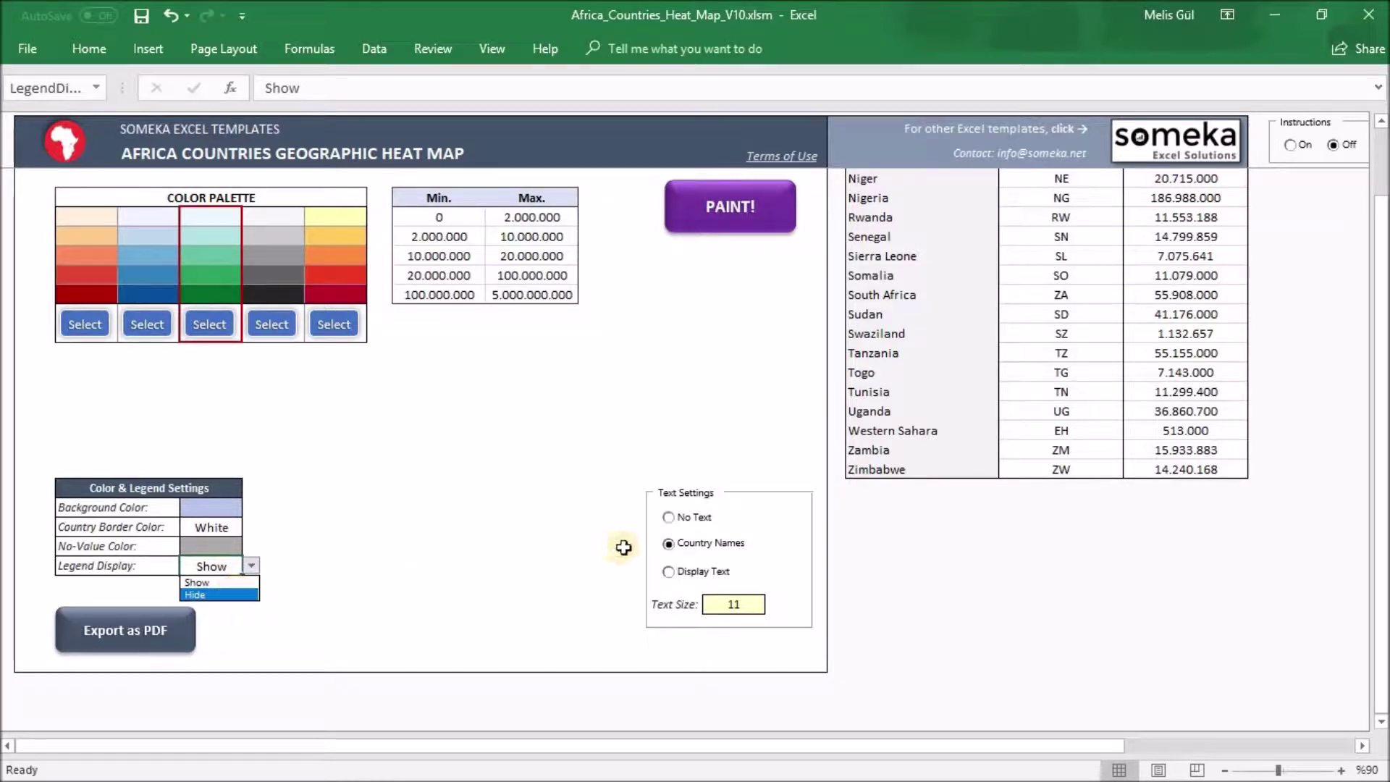
key("Escape")
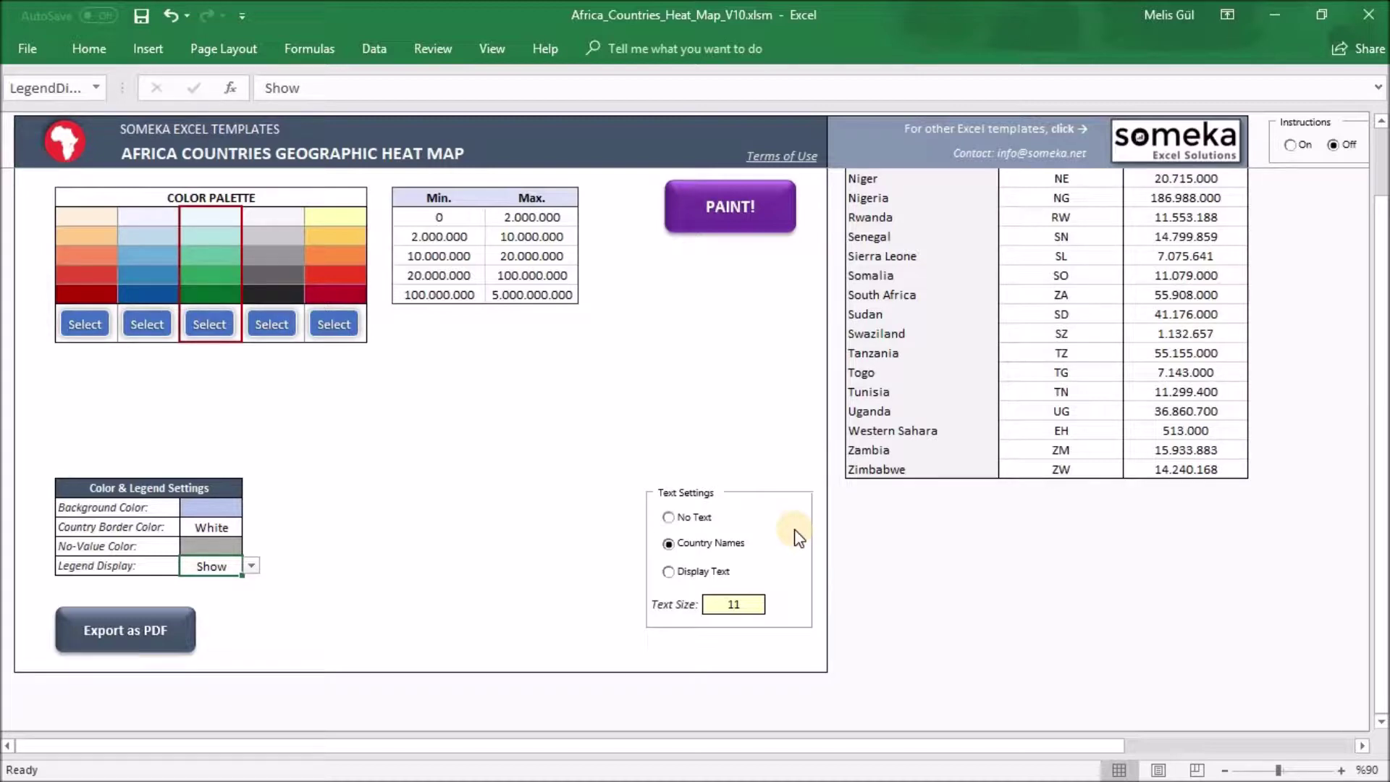
Try No Text and Country Names labels, settle on Display Text codes, and repaint the map
left_click(668, 517)
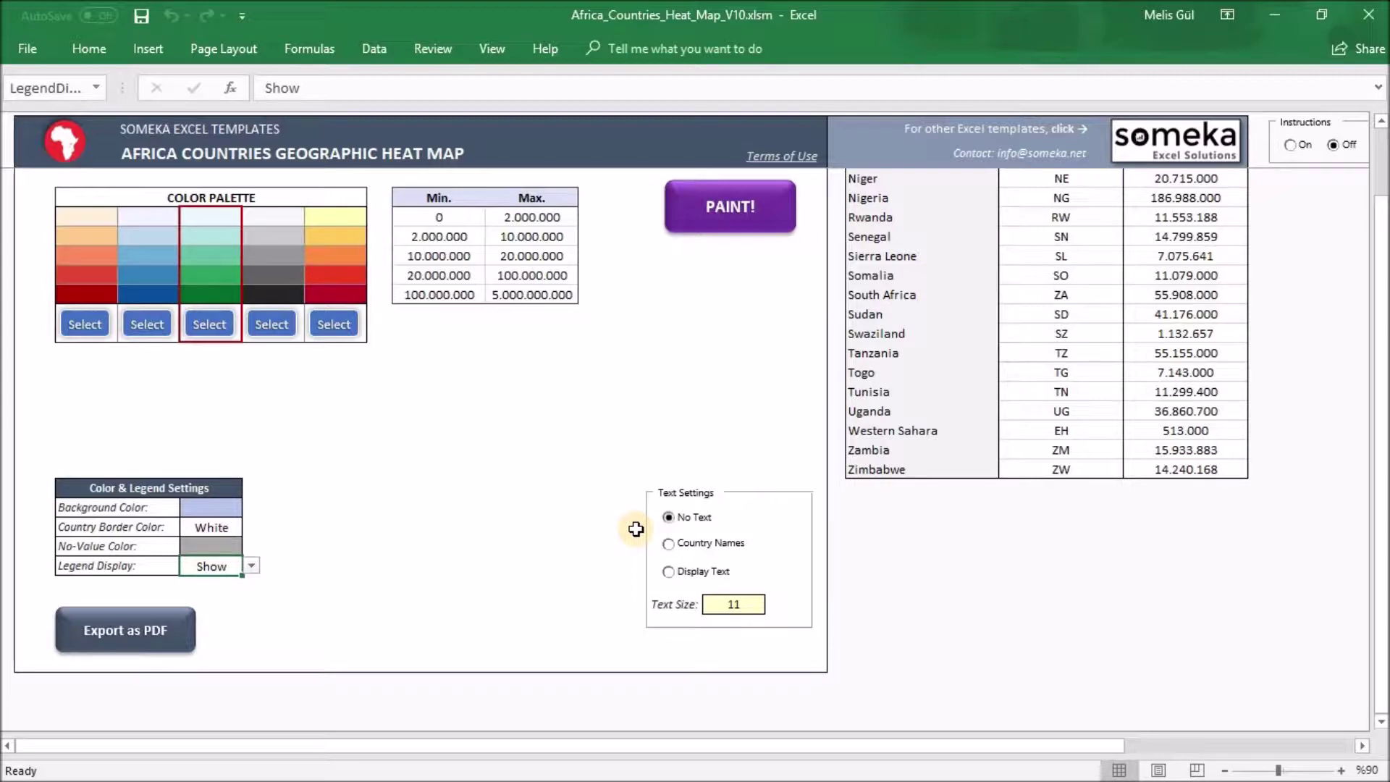
left_click(668, 543)
left_click(668, 571)
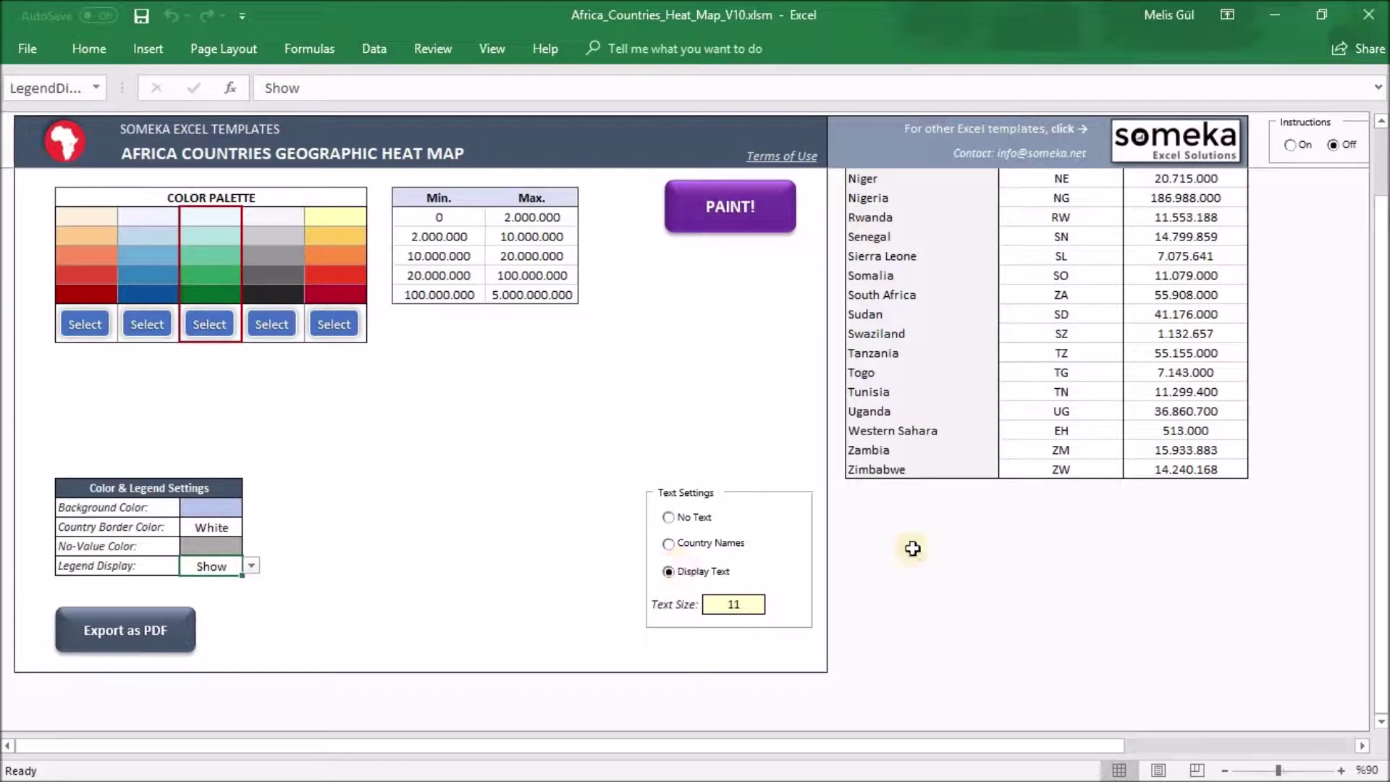
left_click_drag(1377, 458, 1378, 389)
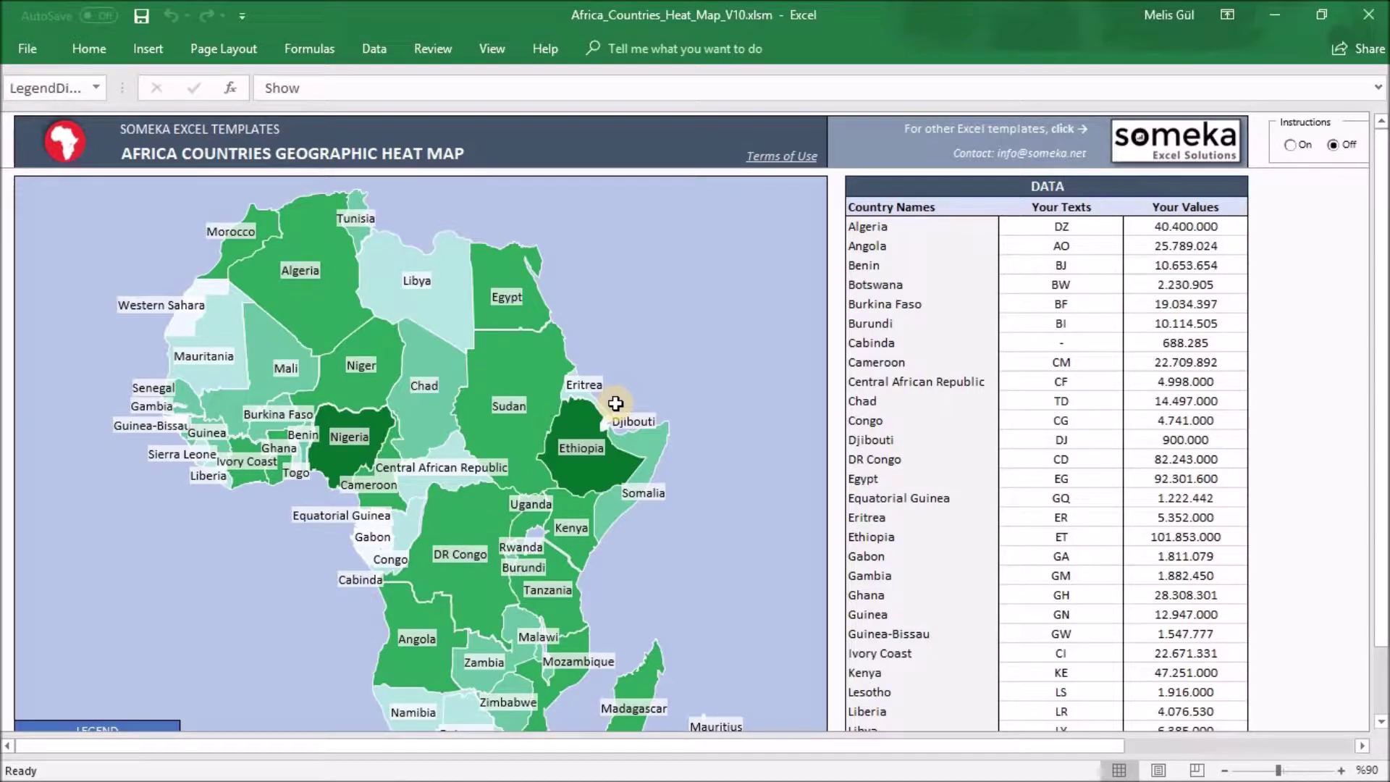
left_click_drag(1379, 296, 1380, 307)
left_click(734, 225)
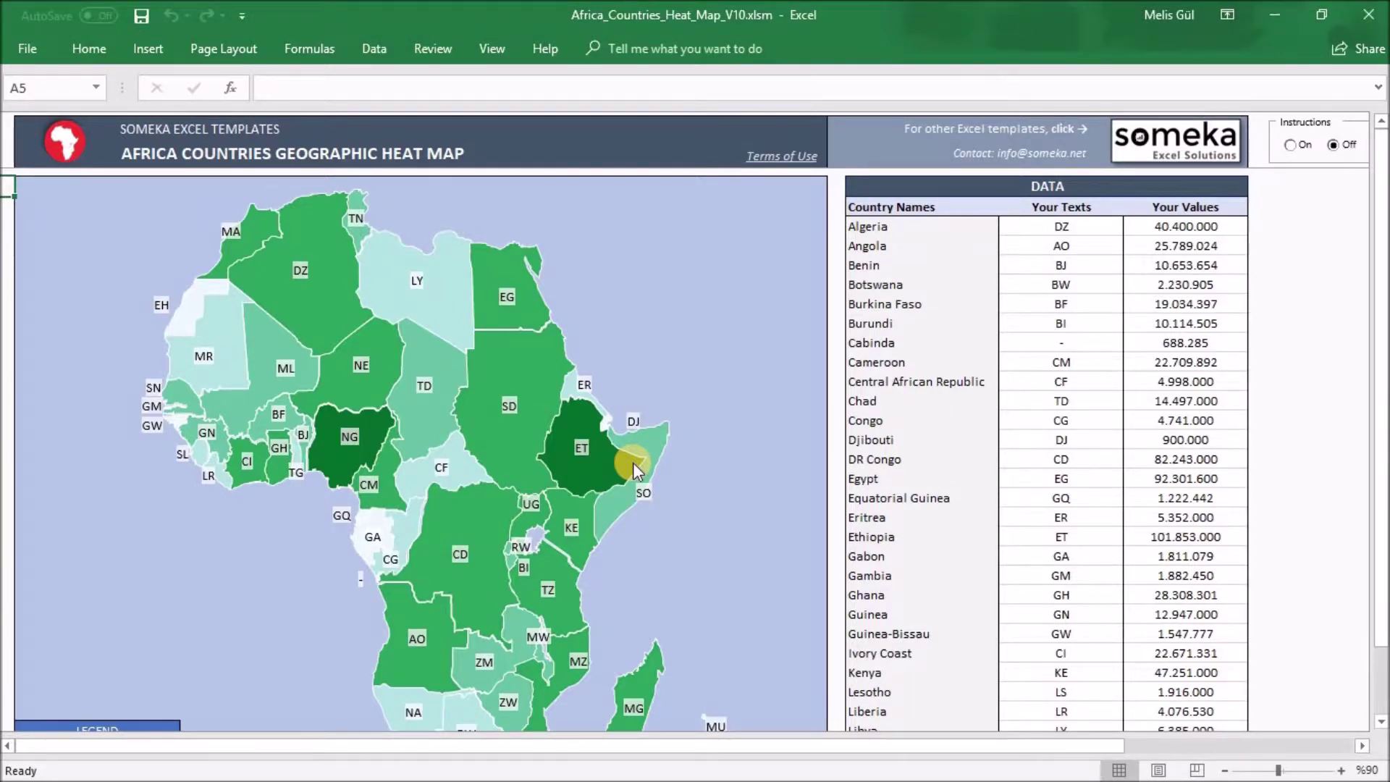
key("alt+Tab")
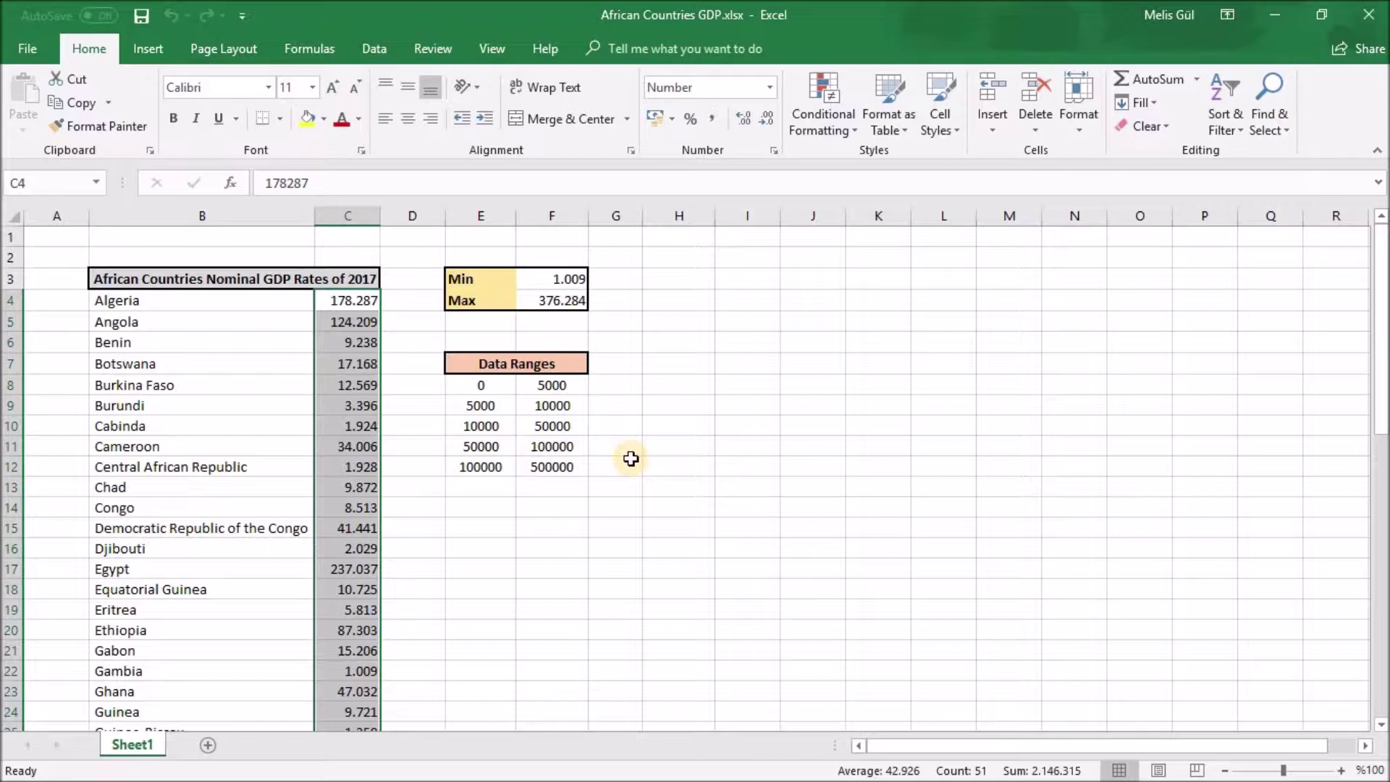
Paste the copied GDP values into Your Values from Algeria down, keeping destination formatting
key("ctrl+c")
key("ctrl+Tab")
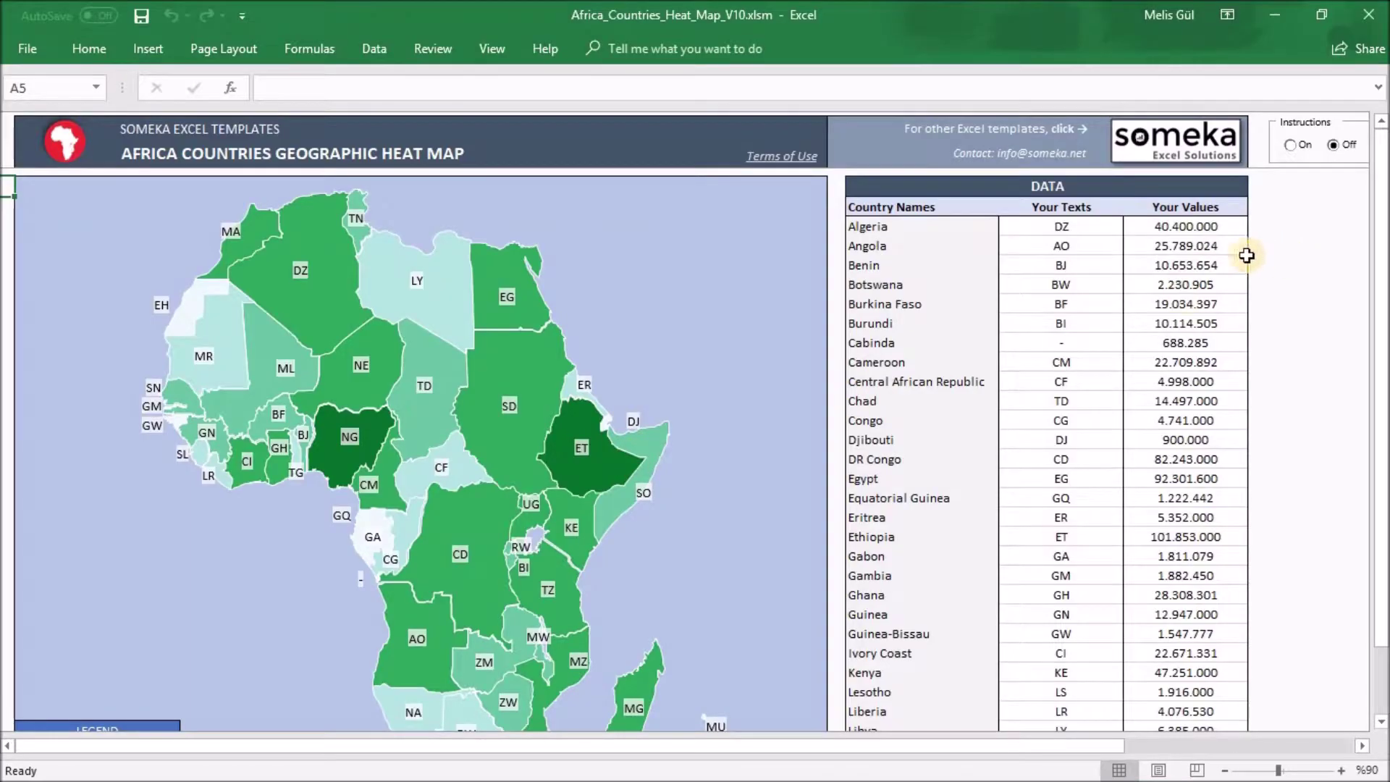
left_click(1214, 231)
scroll(1216, 227, "down", 8)
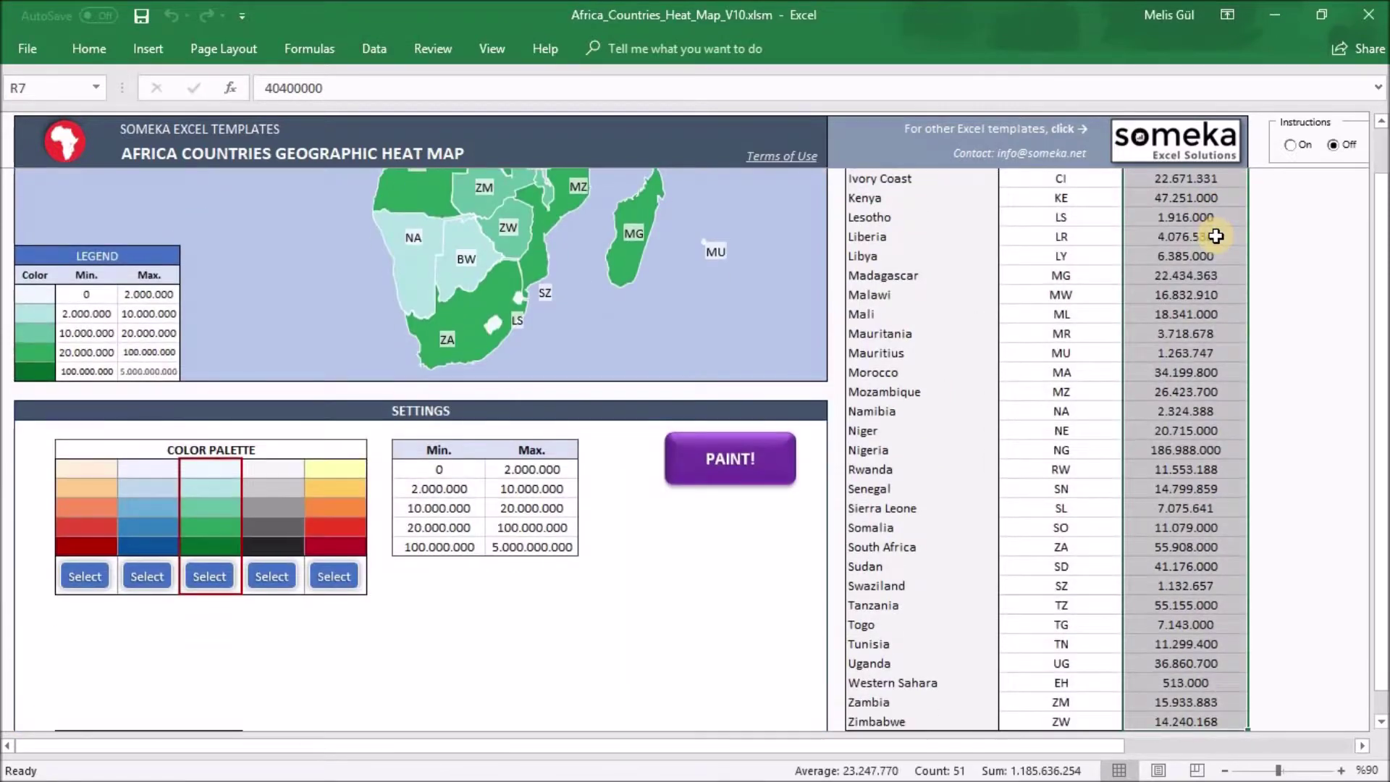
key("ctrl+v")
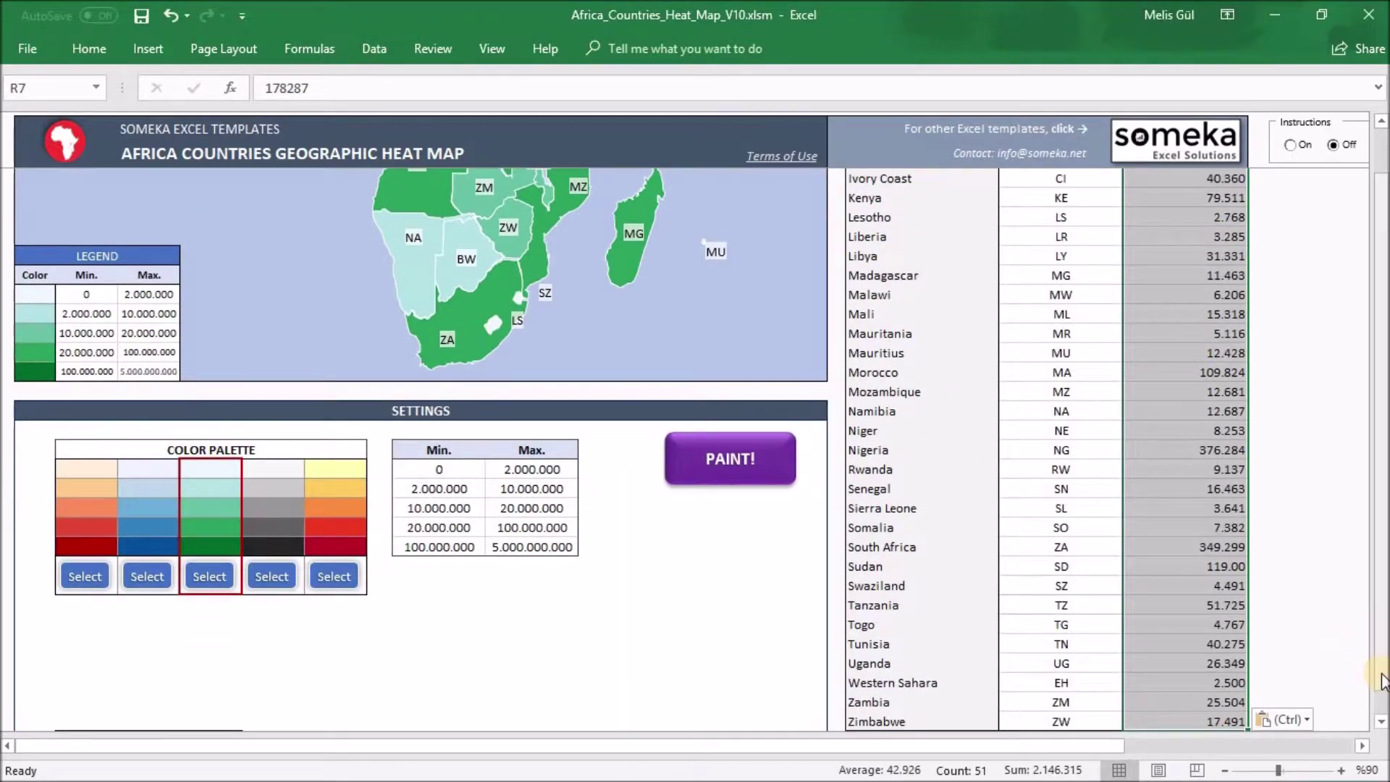
left_click(1287, 718)
left_click(1306, 700)
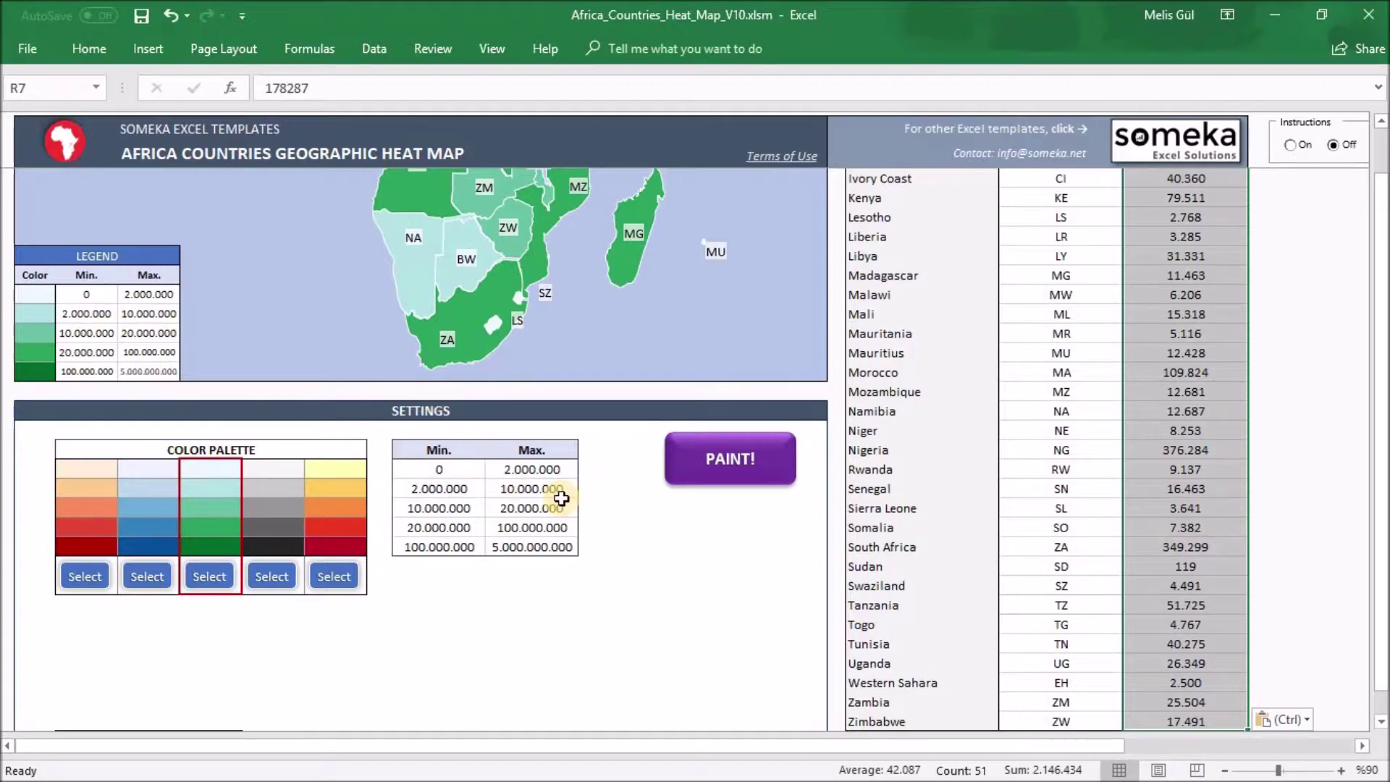
Paste the GDP Data Ranges, 0–5.000 up to 100.000–500.000, into the Min/Max cells with destination formatting
key("alt+Tab")
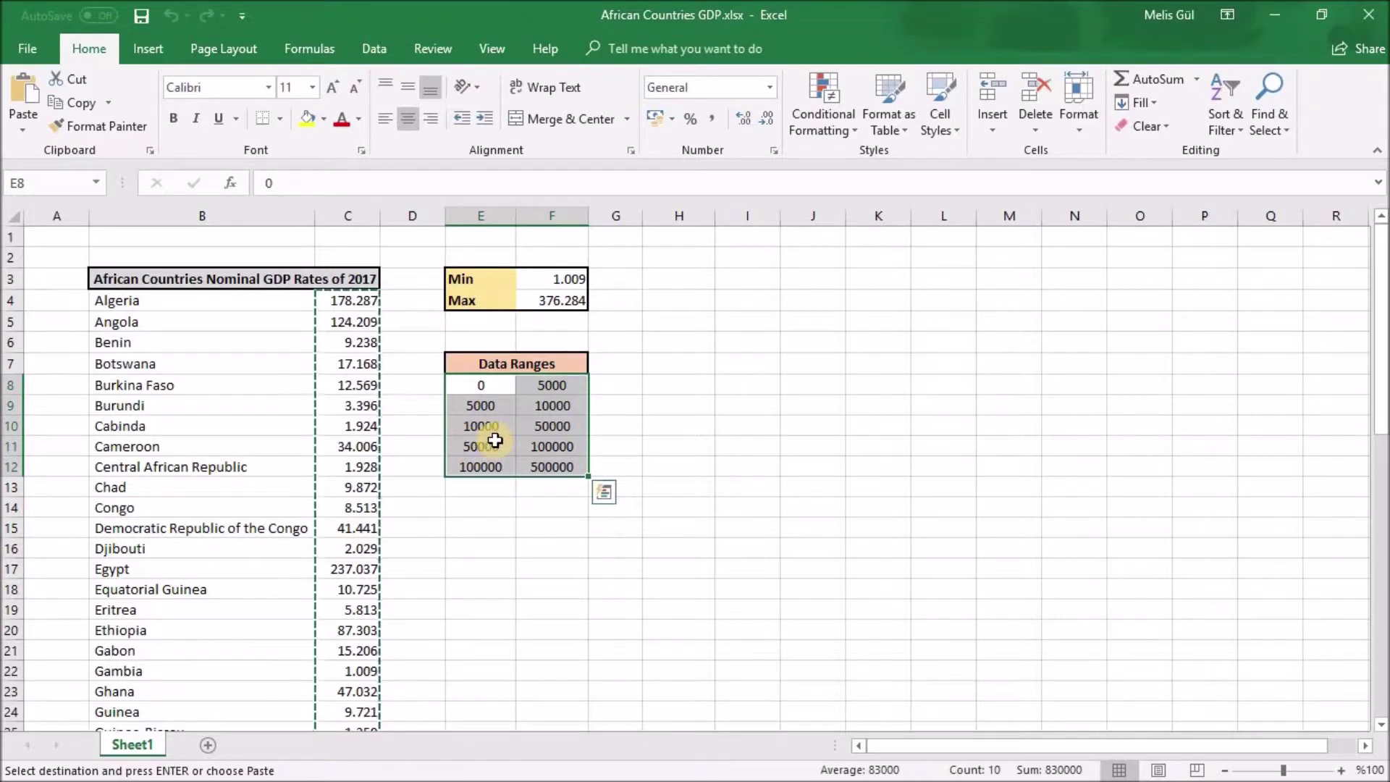
key("ctrl+c")
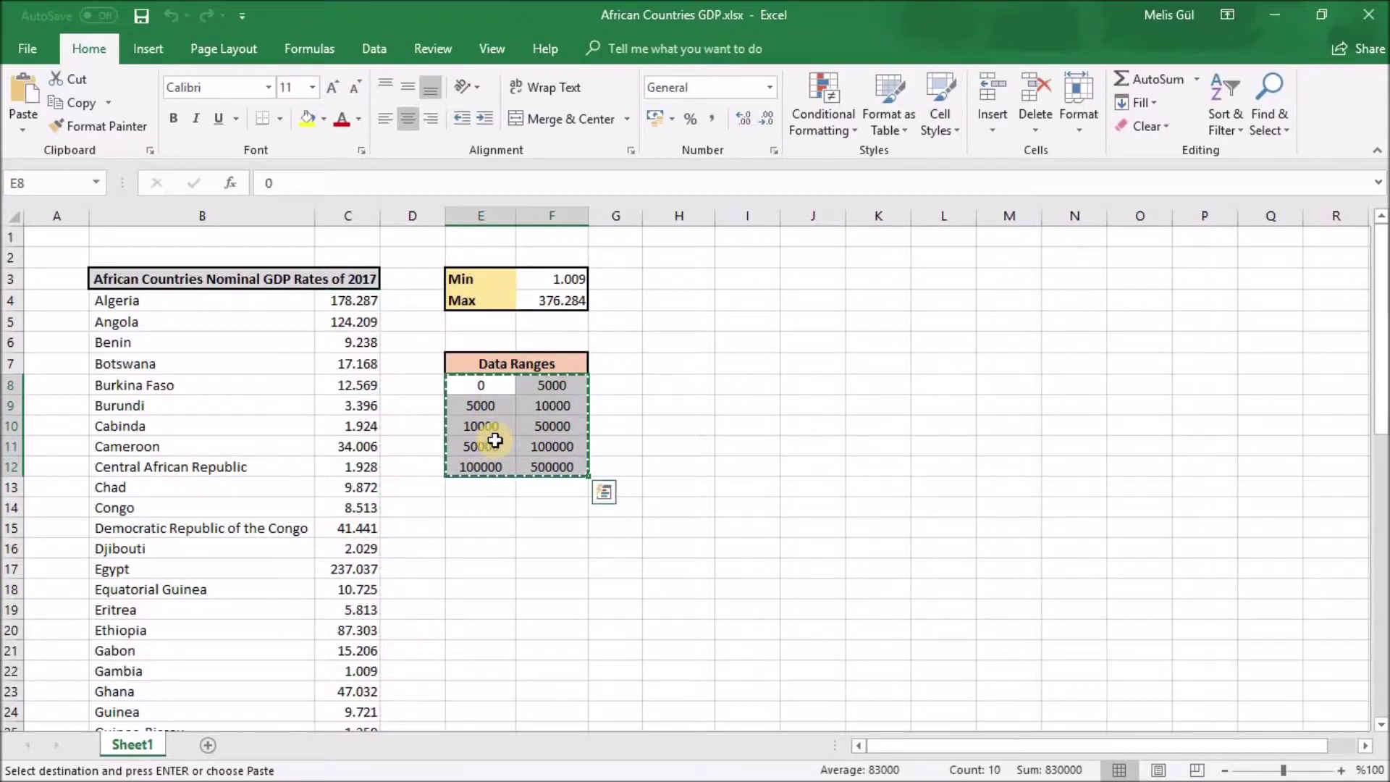
key("alt+Tab")
left_click_drag(460, 470, 517, 548)
key("ctrl+v")
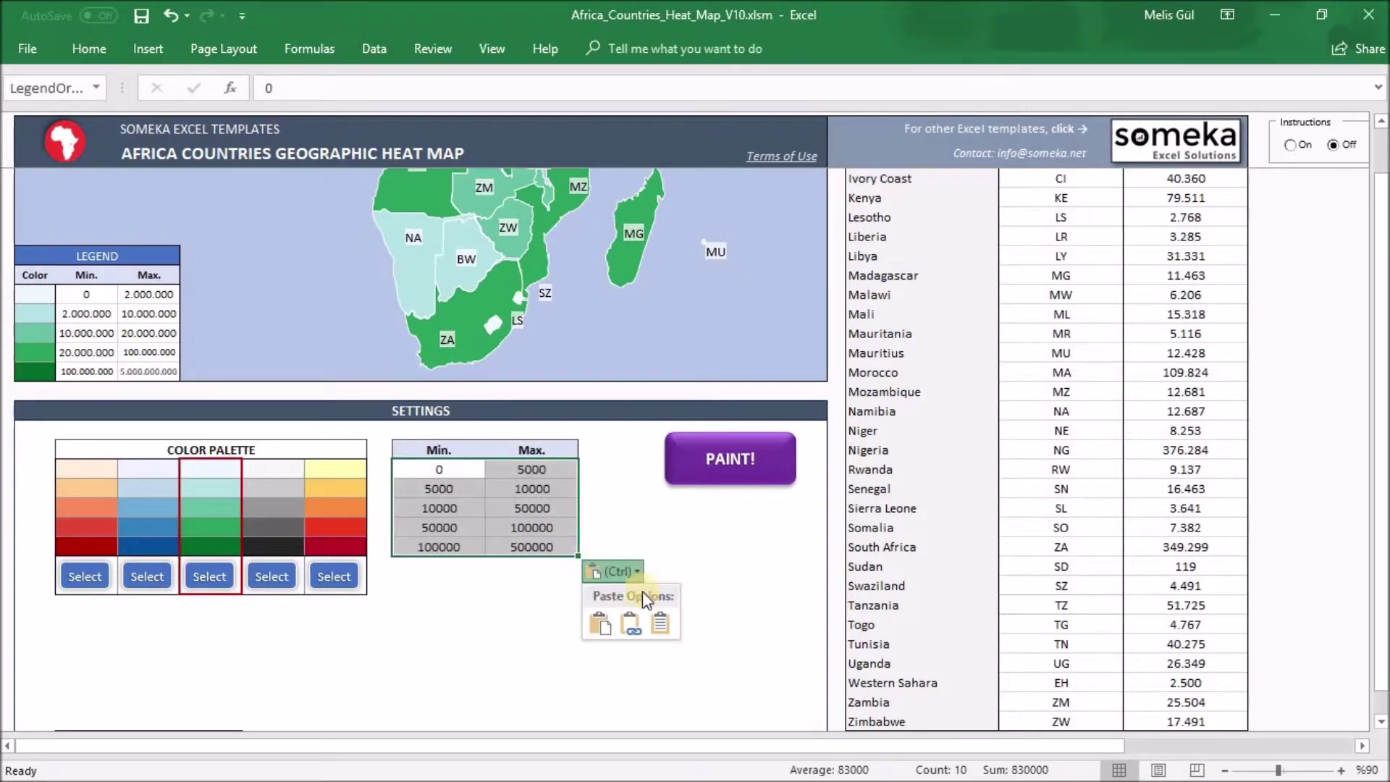
left_click(656, 622)
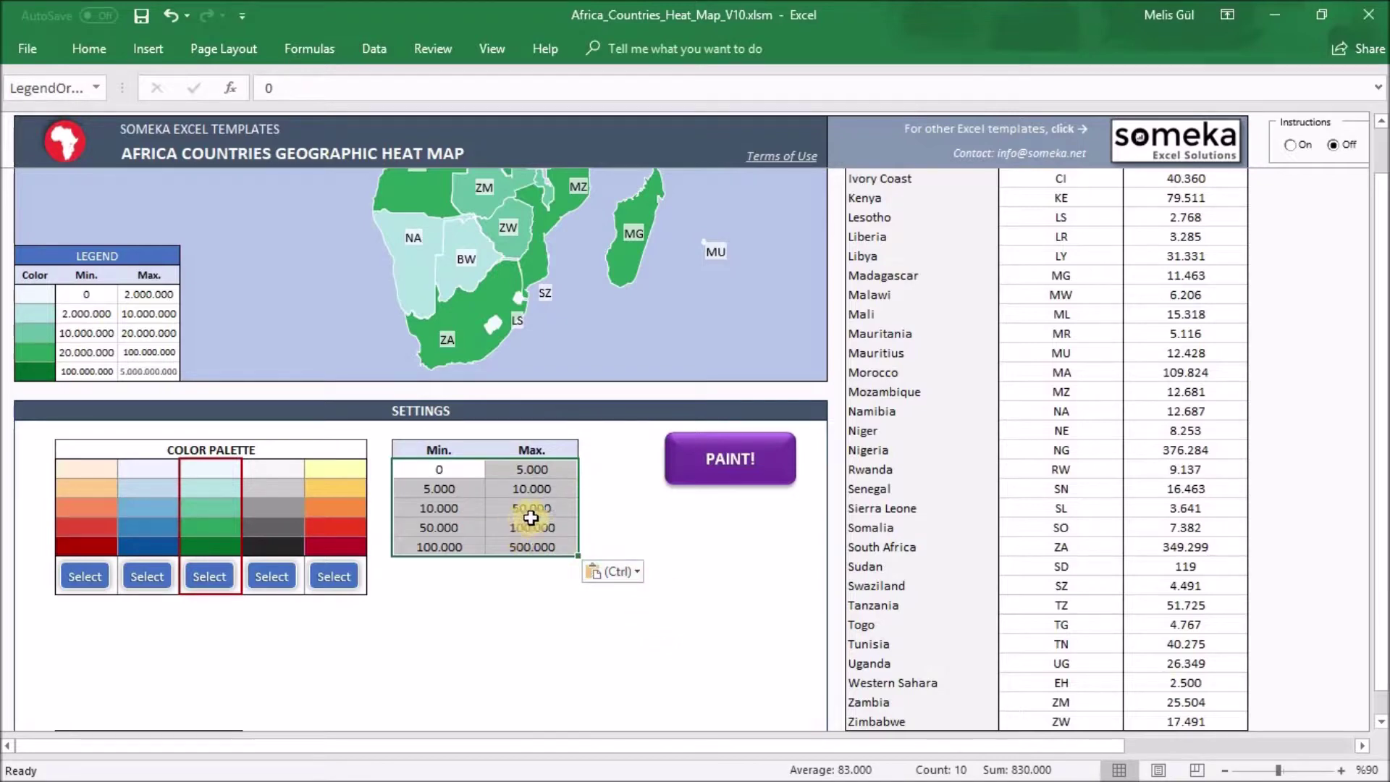
mouse_move(1382, 450)
left_mouse_down()
mouse_move(1381, 437)
mouse_move(1381, 470)
left_mouse_up()
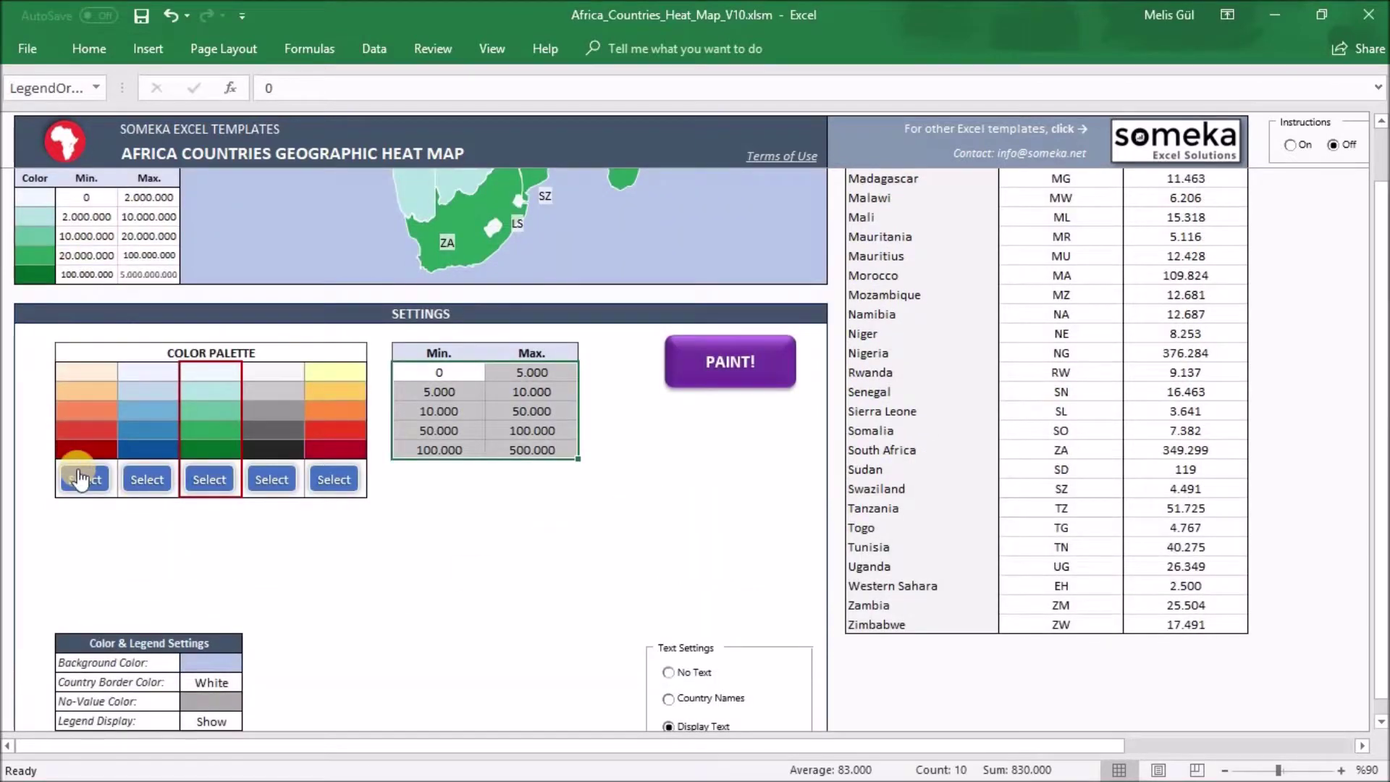
Choose the red palette, set Country Border Color to Black, and repaint the map
left_click(80, 479)
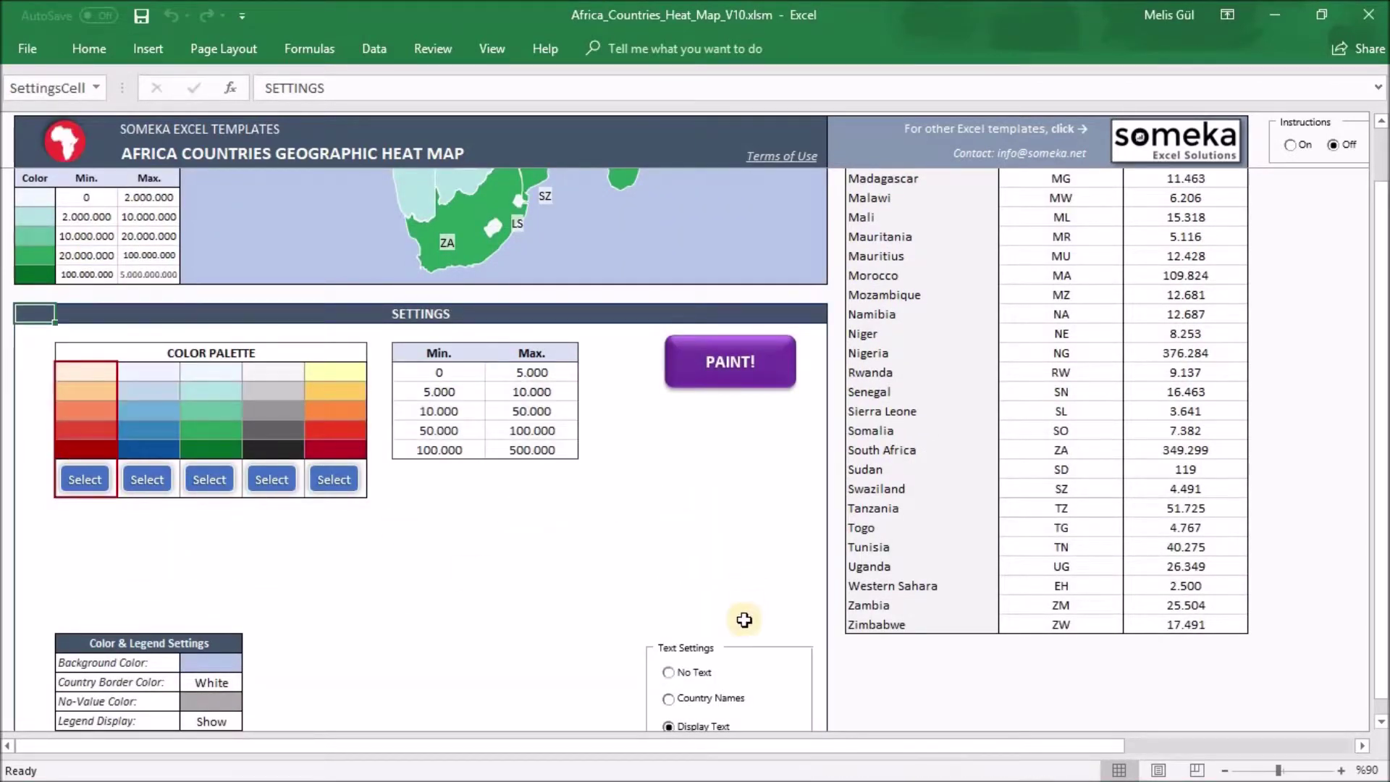
left_click_drag(1382, 559, 1381, 569)
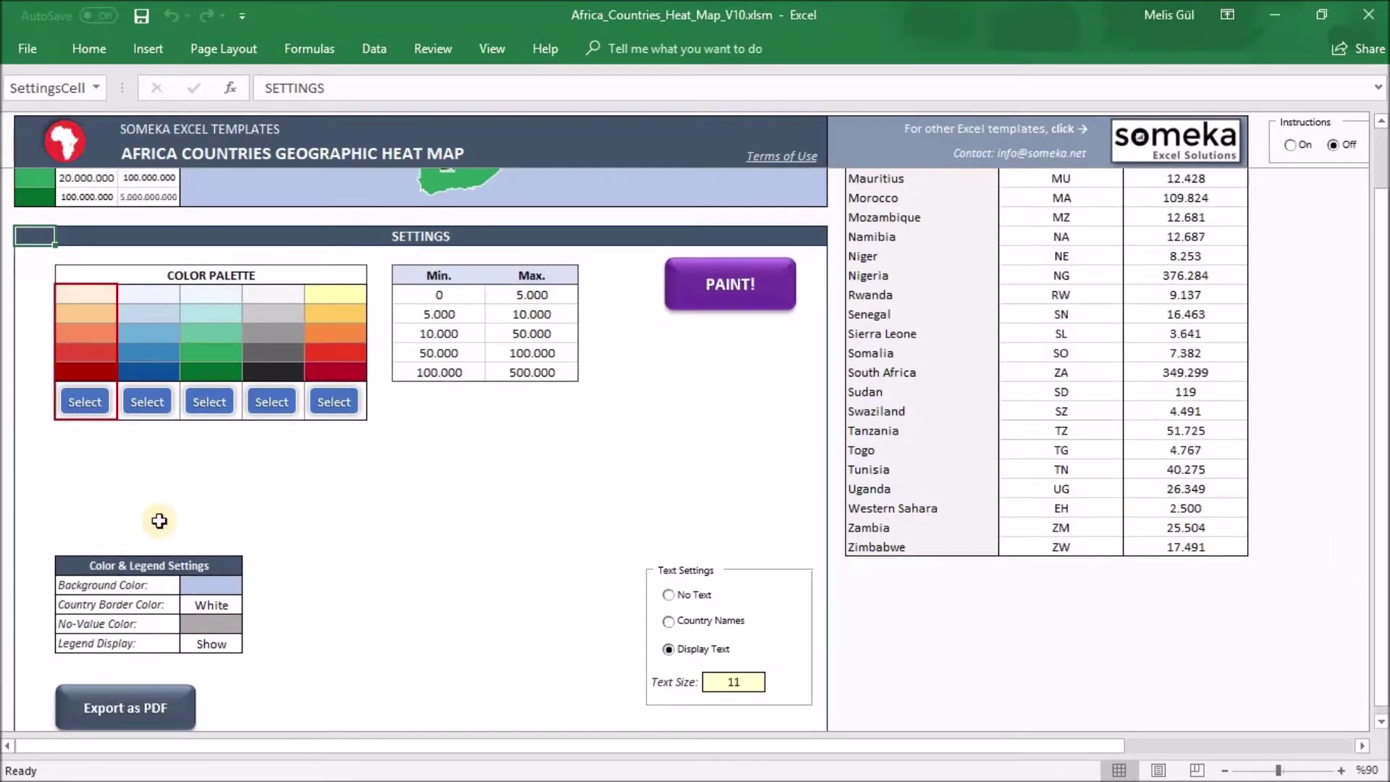
left_click(217, 605)
left_click(250, 605)
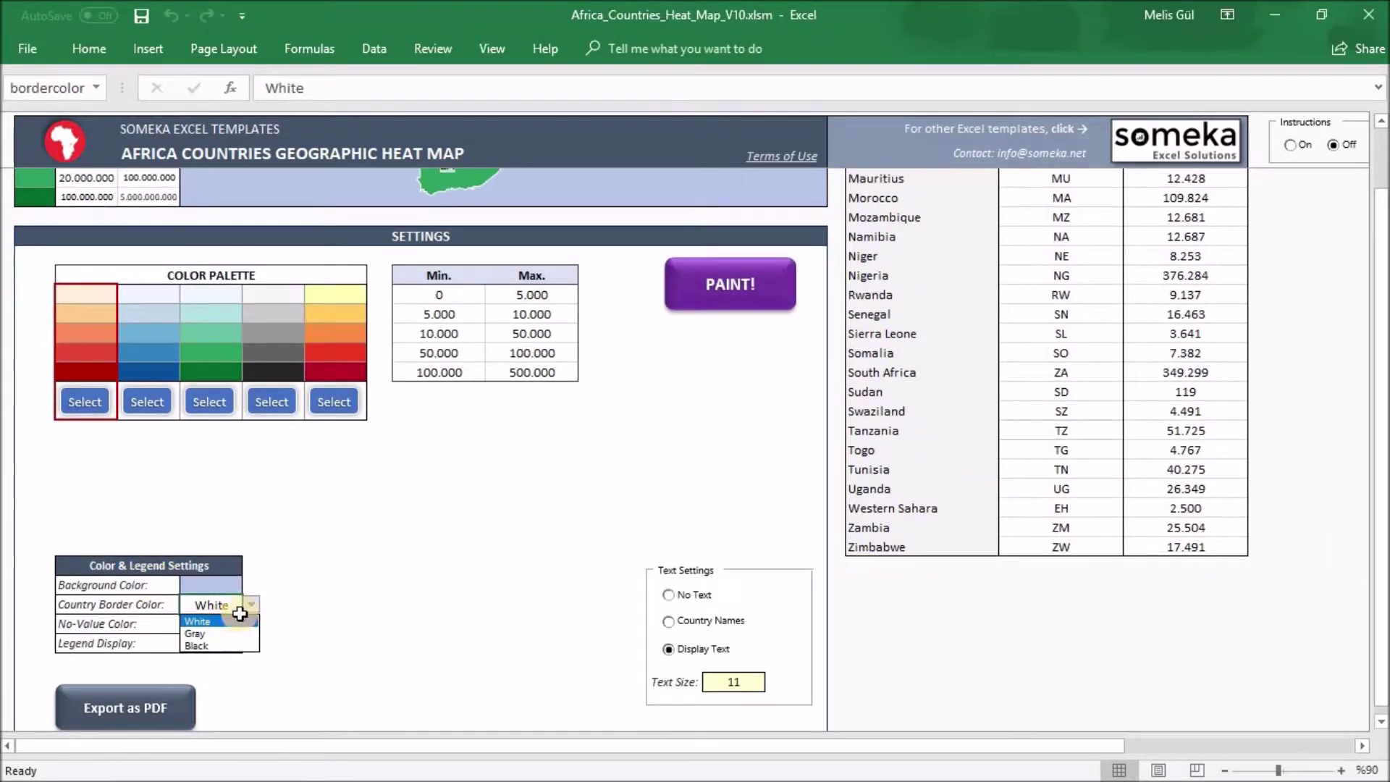
left_click(199, 644)
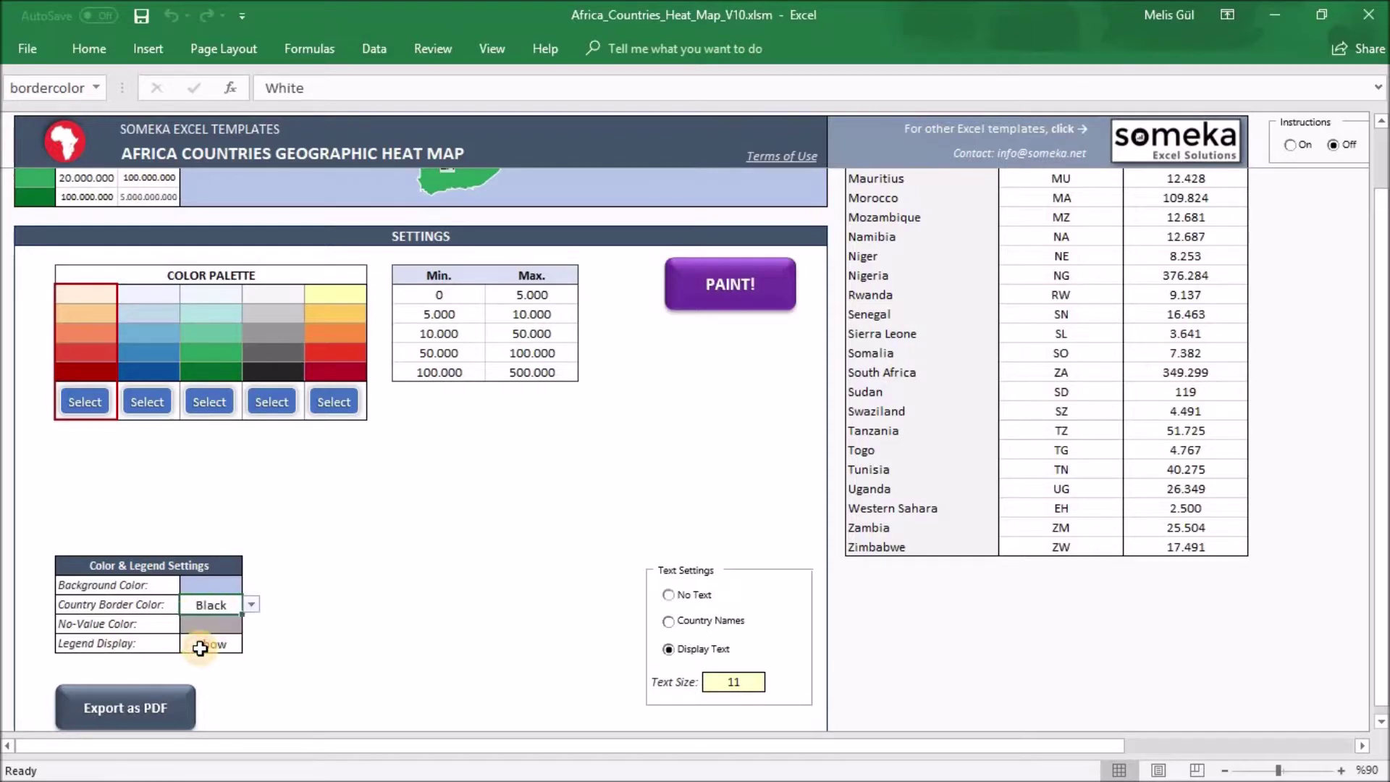
left_click(741, 310)
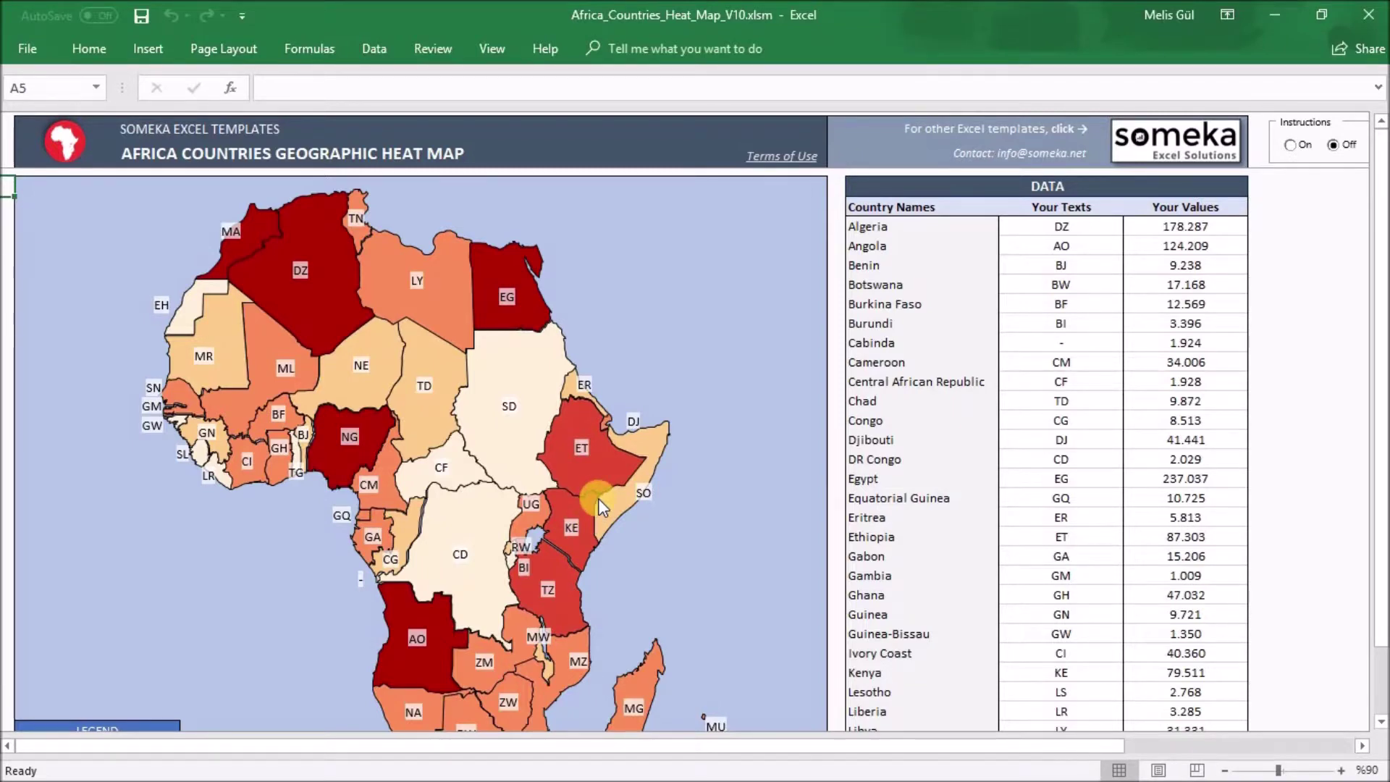
Export the red Africa heat map as a PDF from the settings panel
scroll(641, 472, "down", 1)
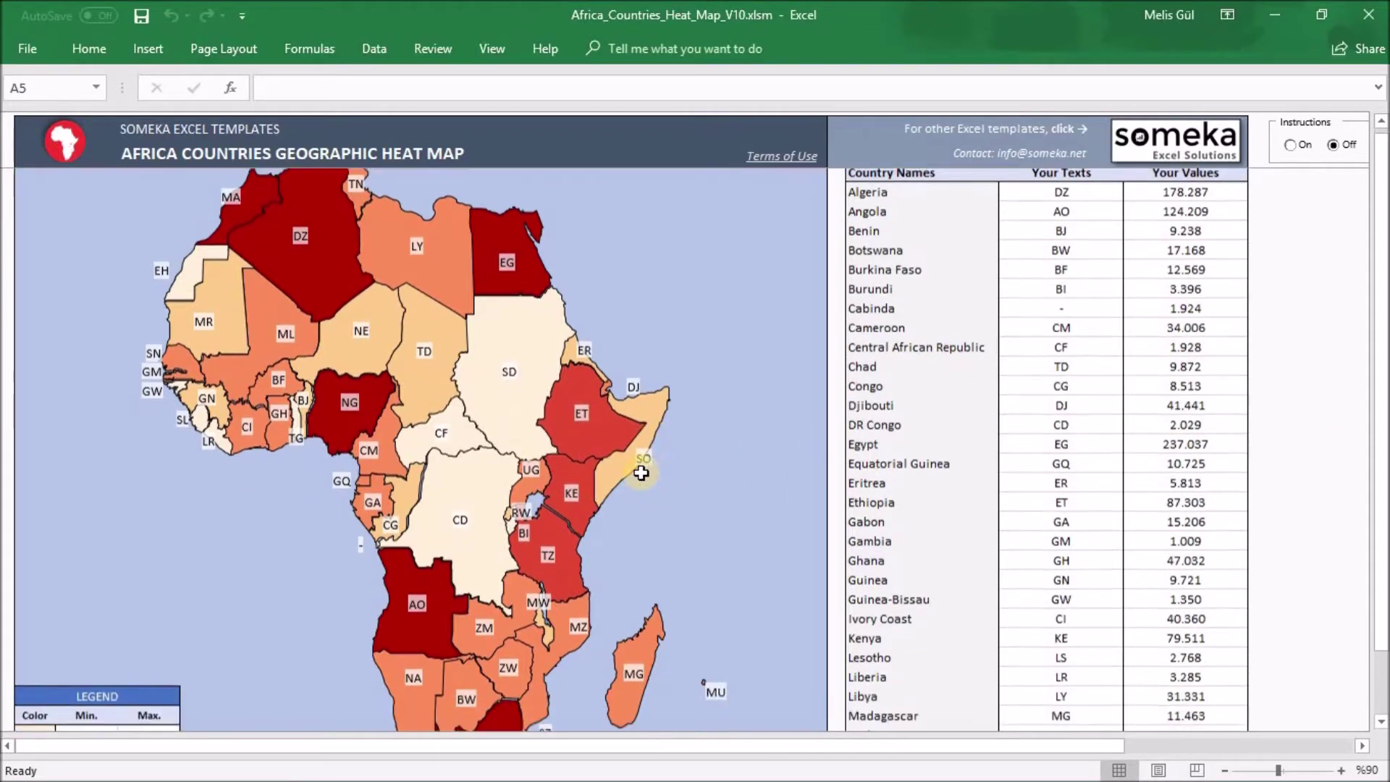
scroll(641, 472, "down", 3)
left_click_drag(1384, 402, 1384, 434)
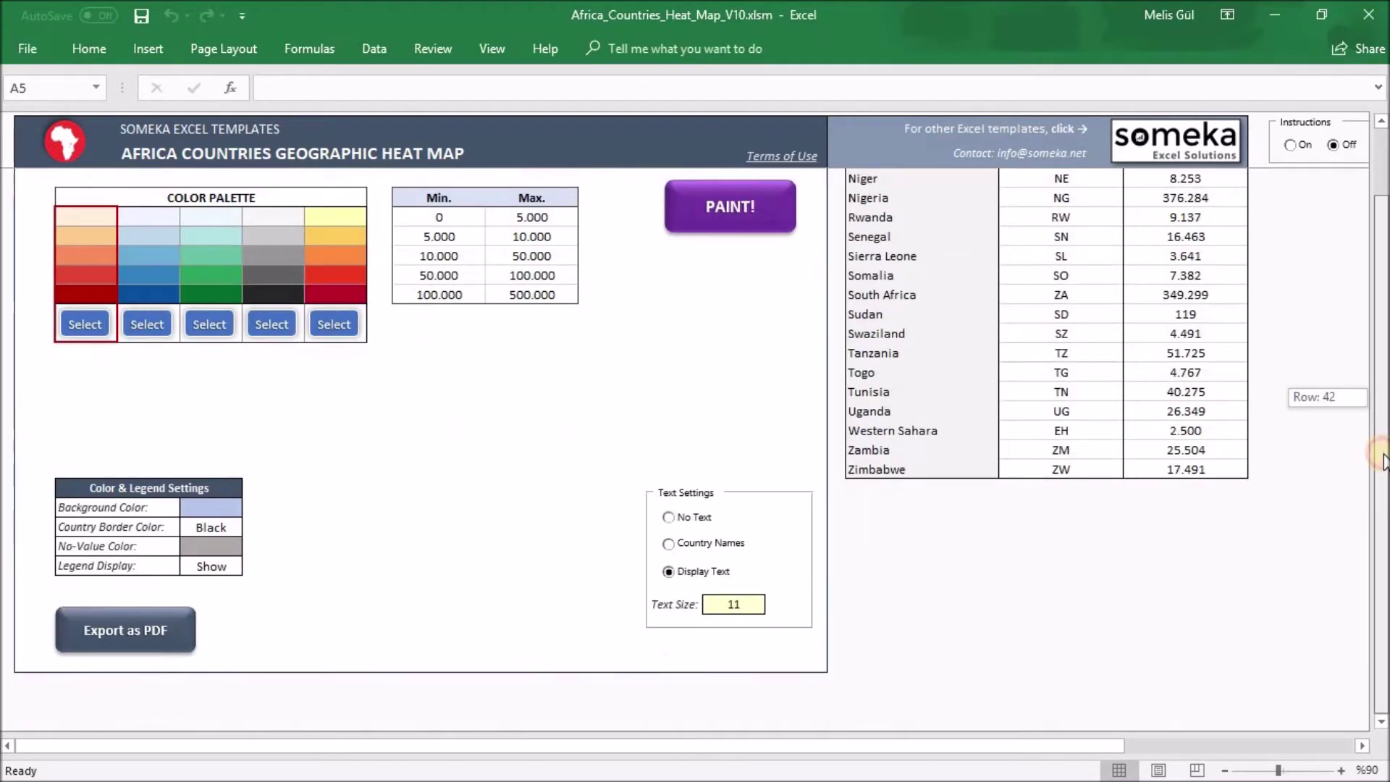
left_click(172, 633)
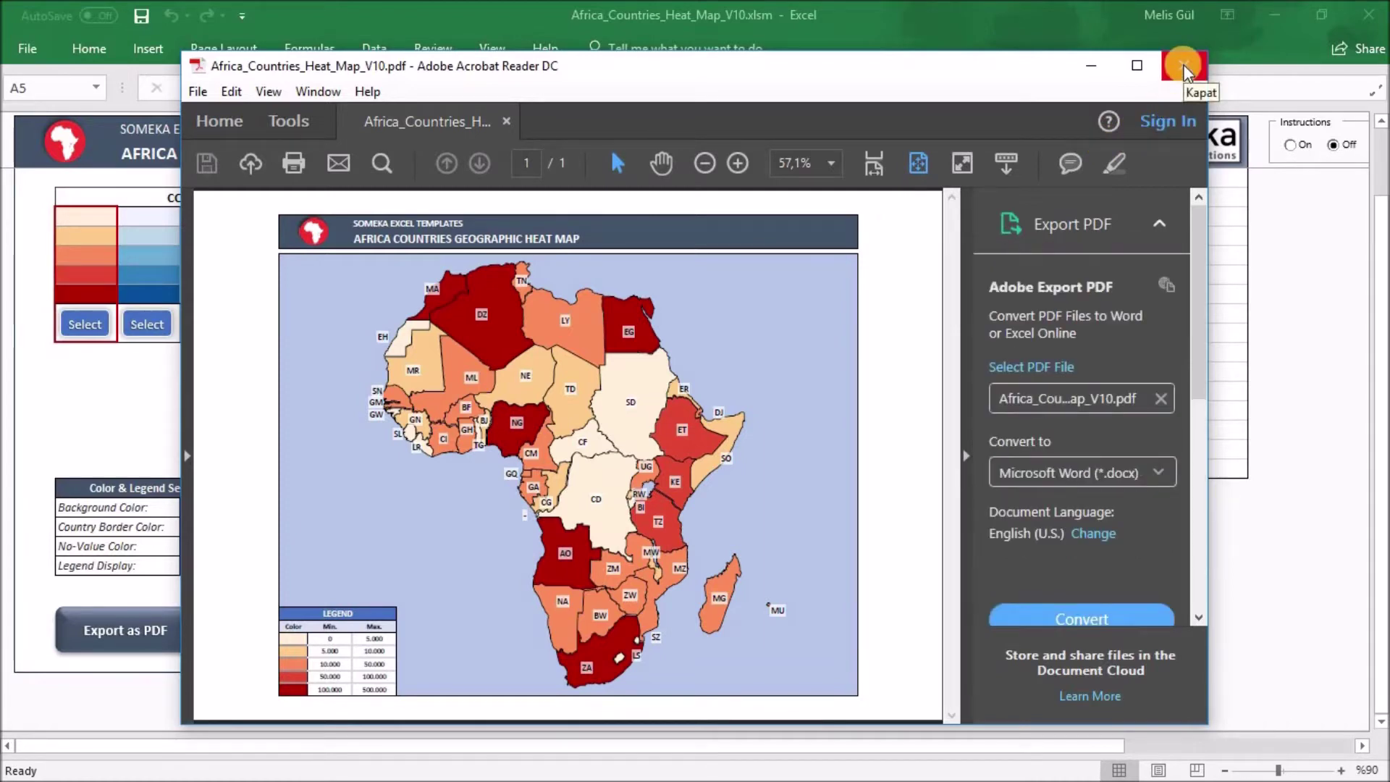
Close the exported Africa heat map PDF in Acrobat Reader
left_click(1182, 70)
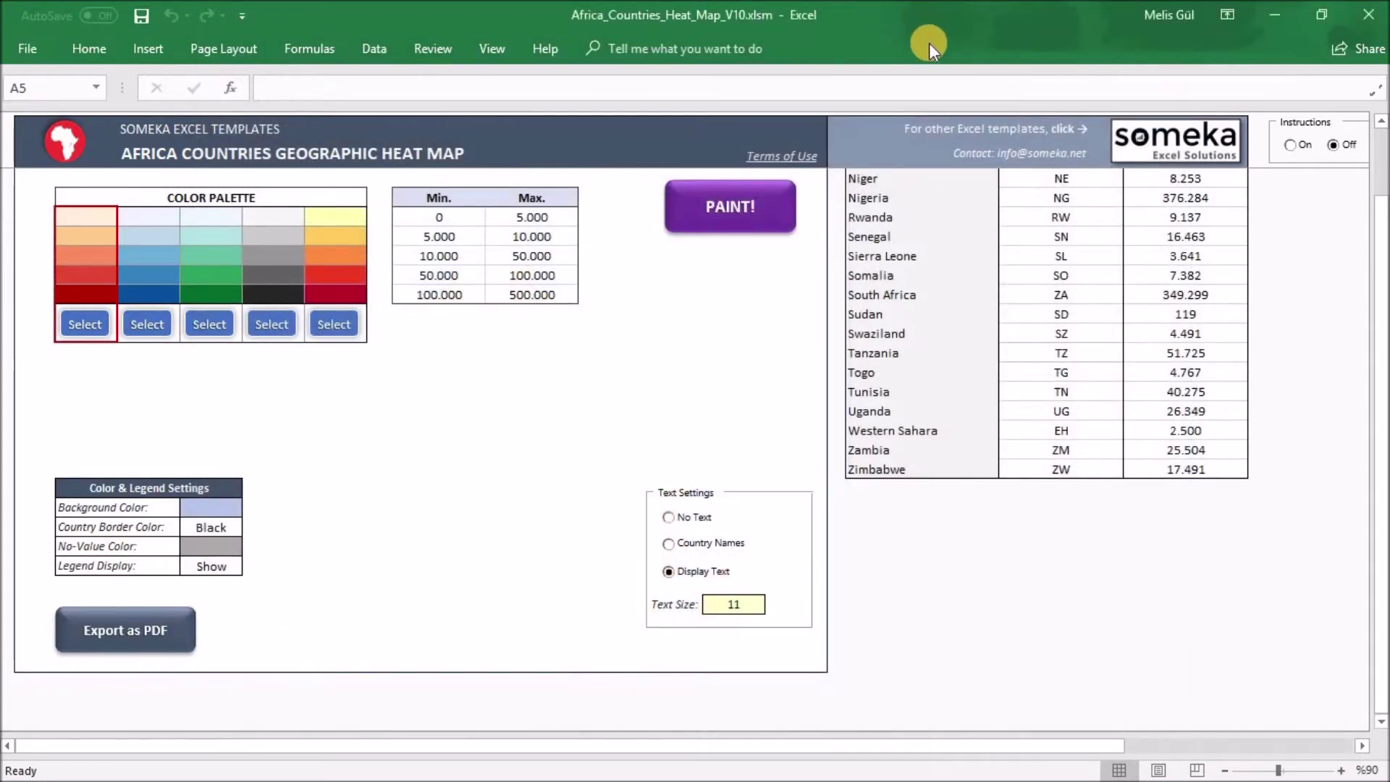
Unprotect the sheet with its password and drag Egypt's shape out to the right of the map
left_click_drag(1374, 279, 1375, 130)
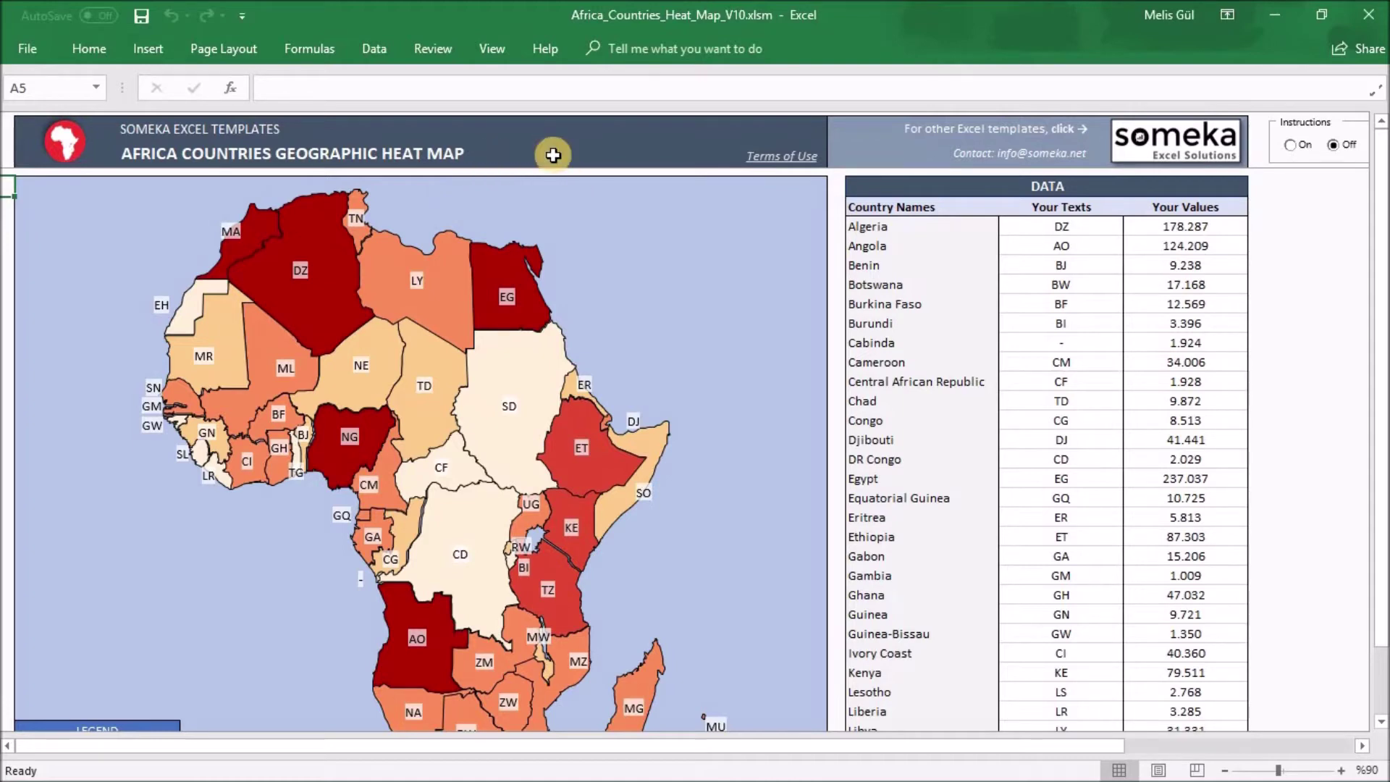
left_click(435, 49)
left_click(698, 123)
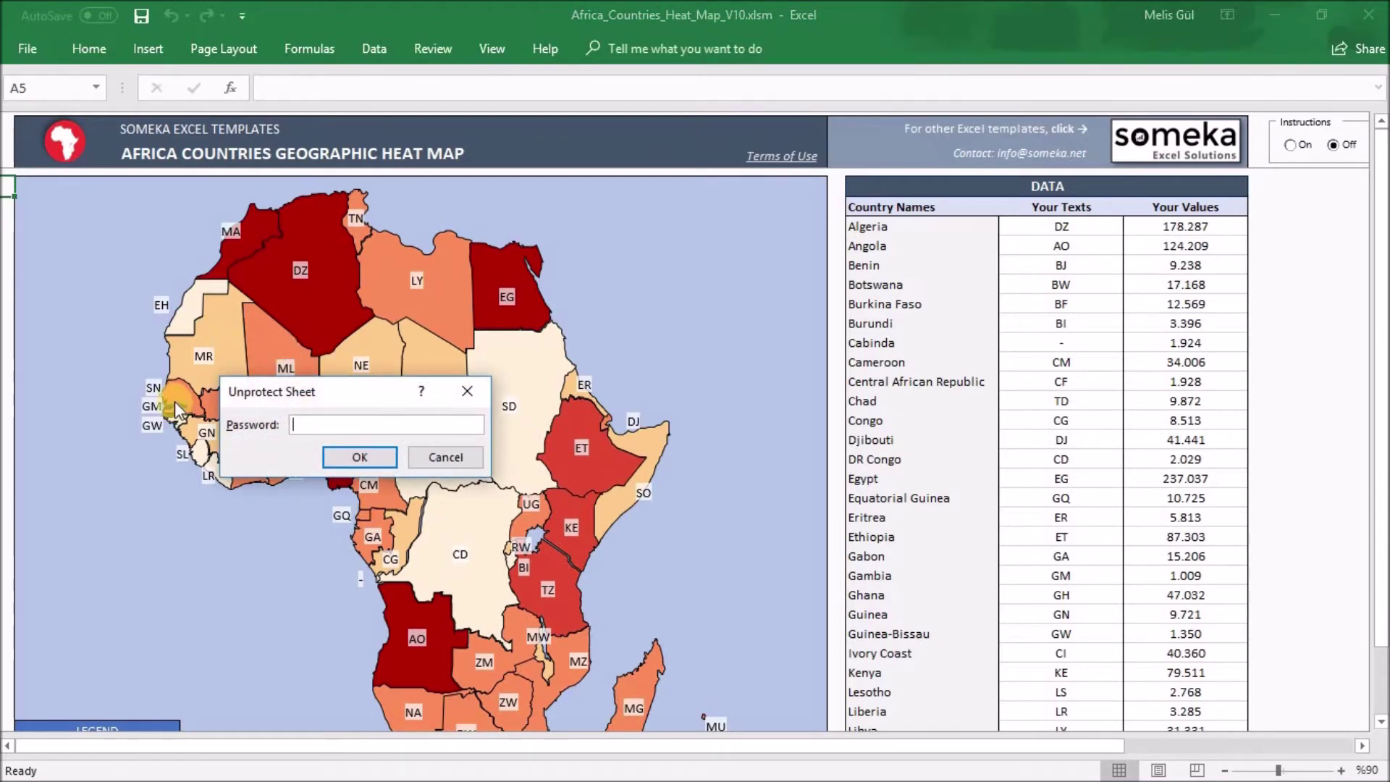
type("123456")
key("Return")
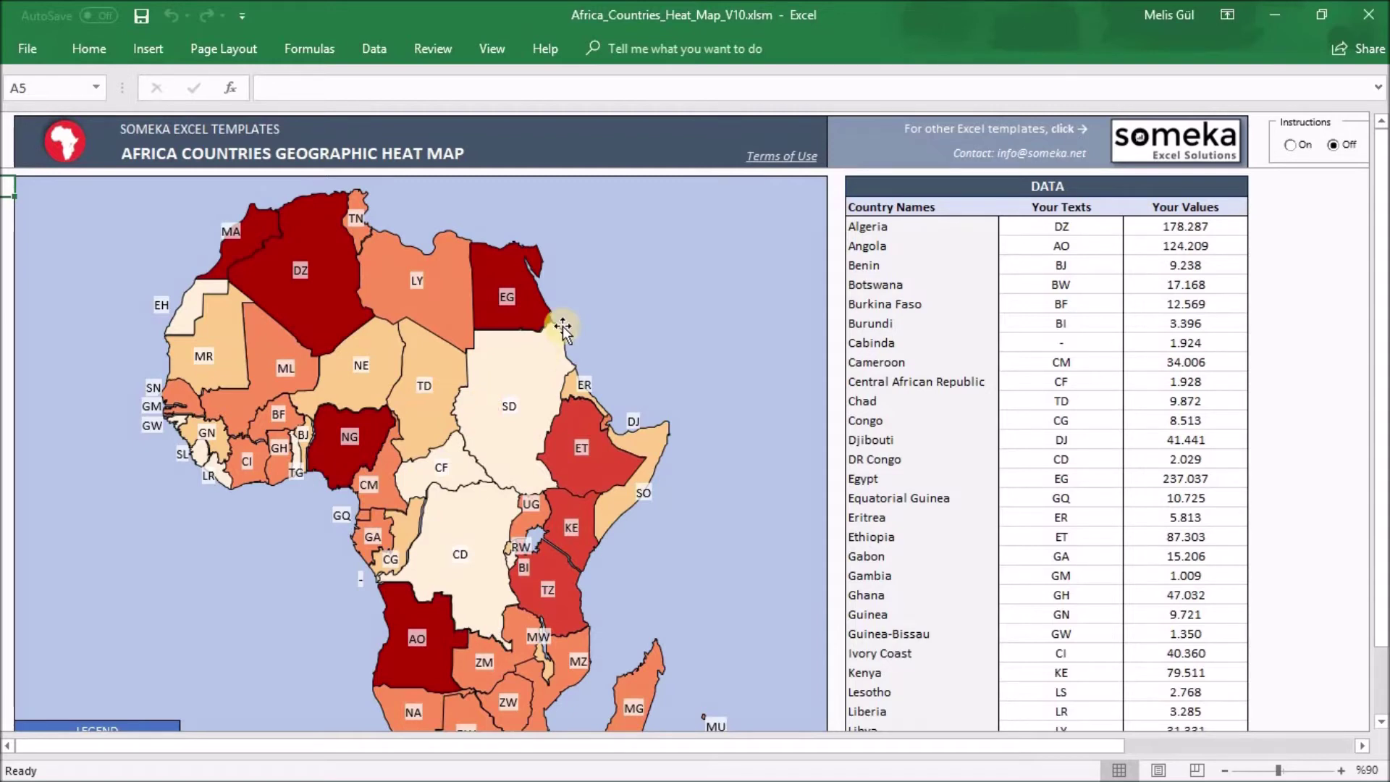
mouse_move(545, 313)
left_mouse_down()
mouse_move(630, 298)
mouse_move(565, 289)
mouse_move(634, 284)
mouse_move(724, 367)
left_mouse_up()
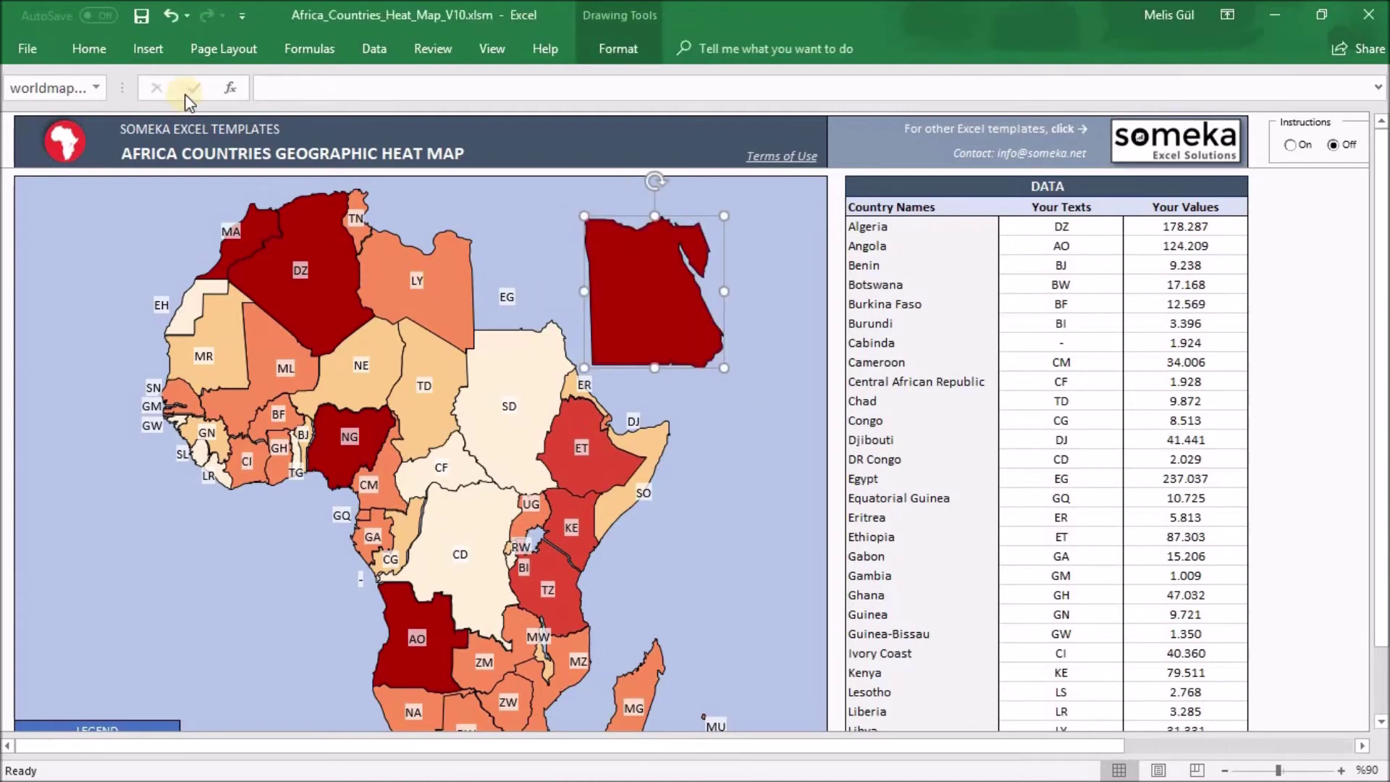
Fill the detached Egypt shape with yellow instead of dark red
left_click(105, 49)
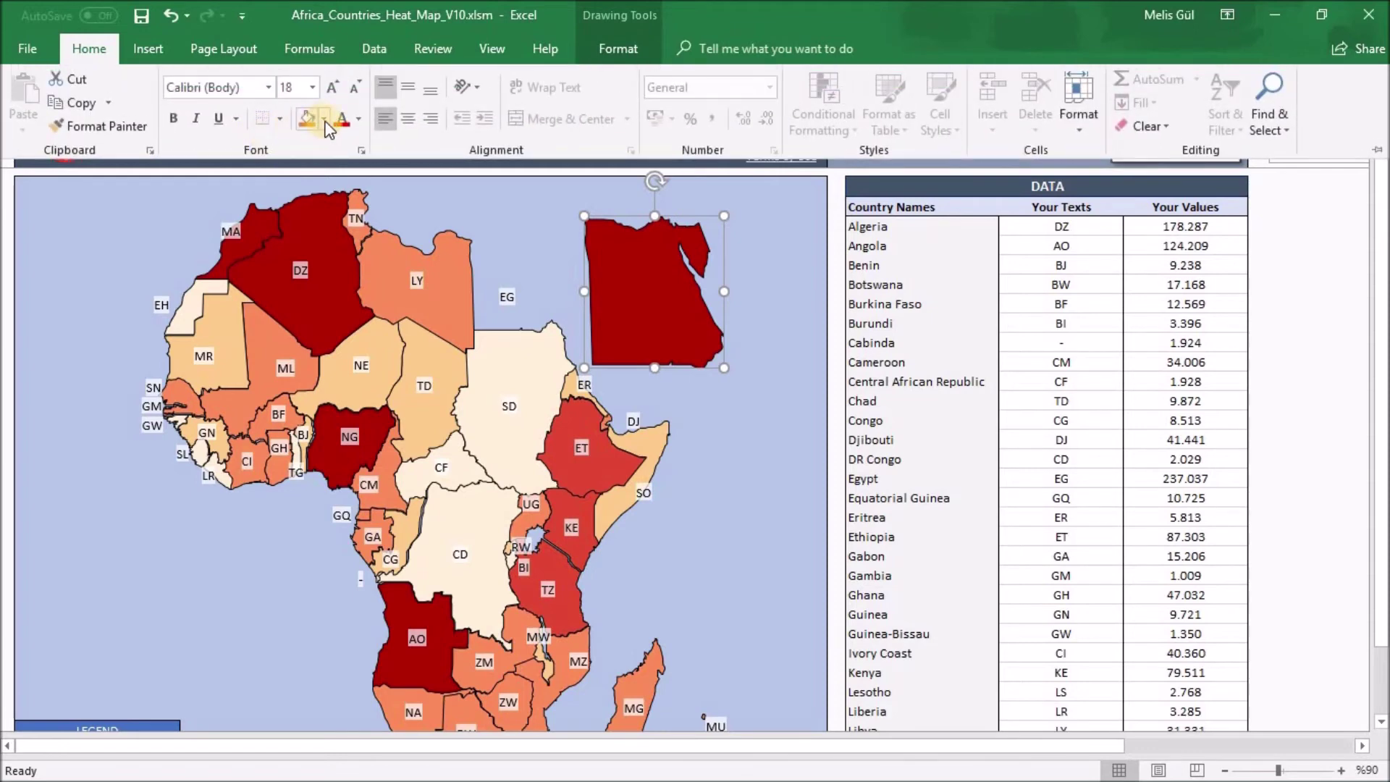
left_click(323, 119)
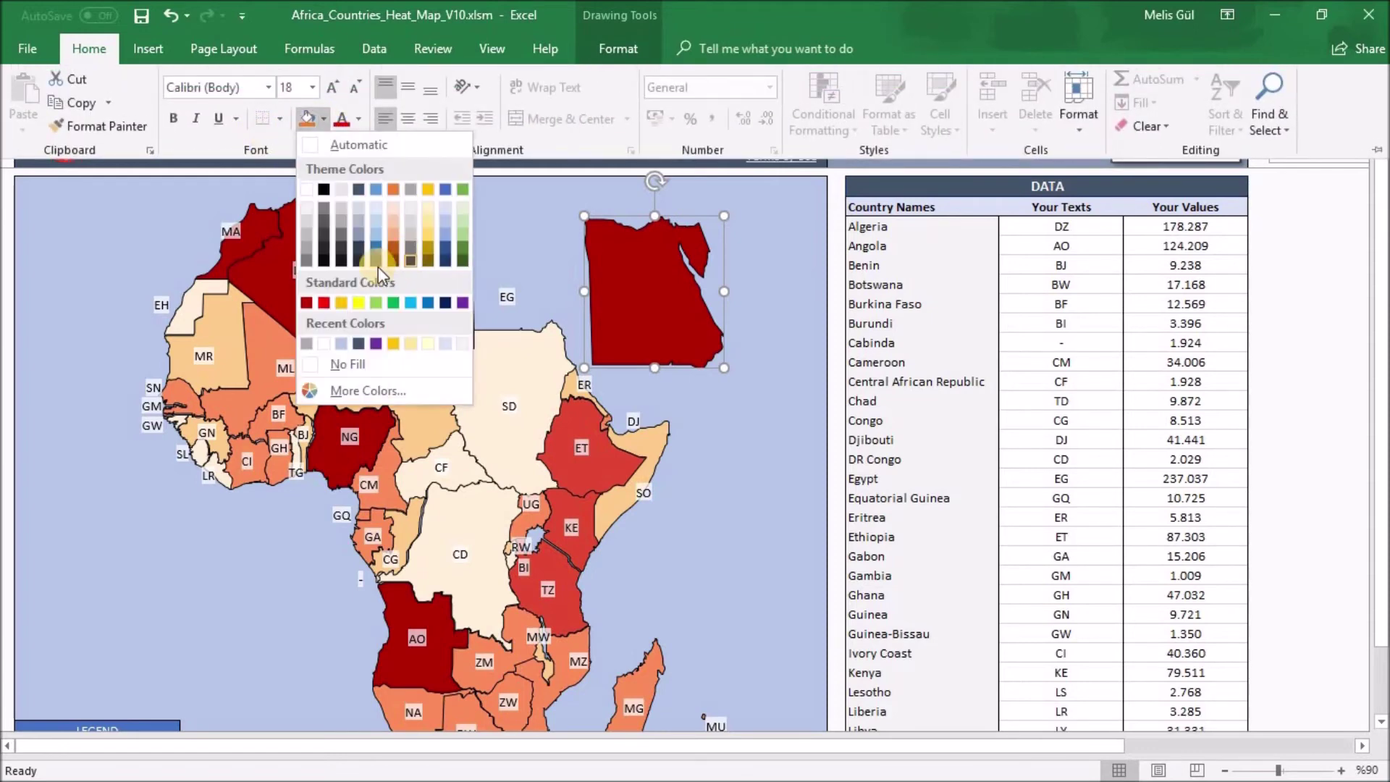
left_click(430, 232)
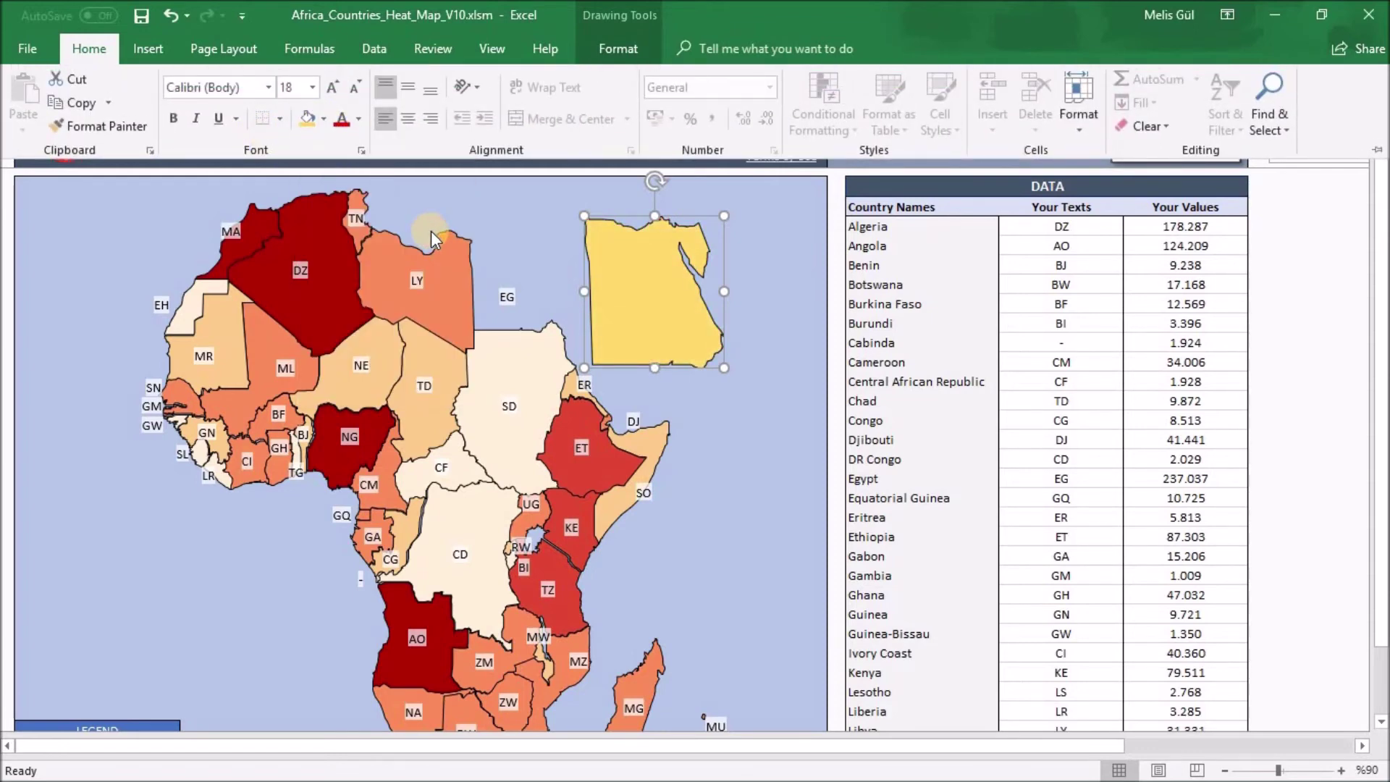